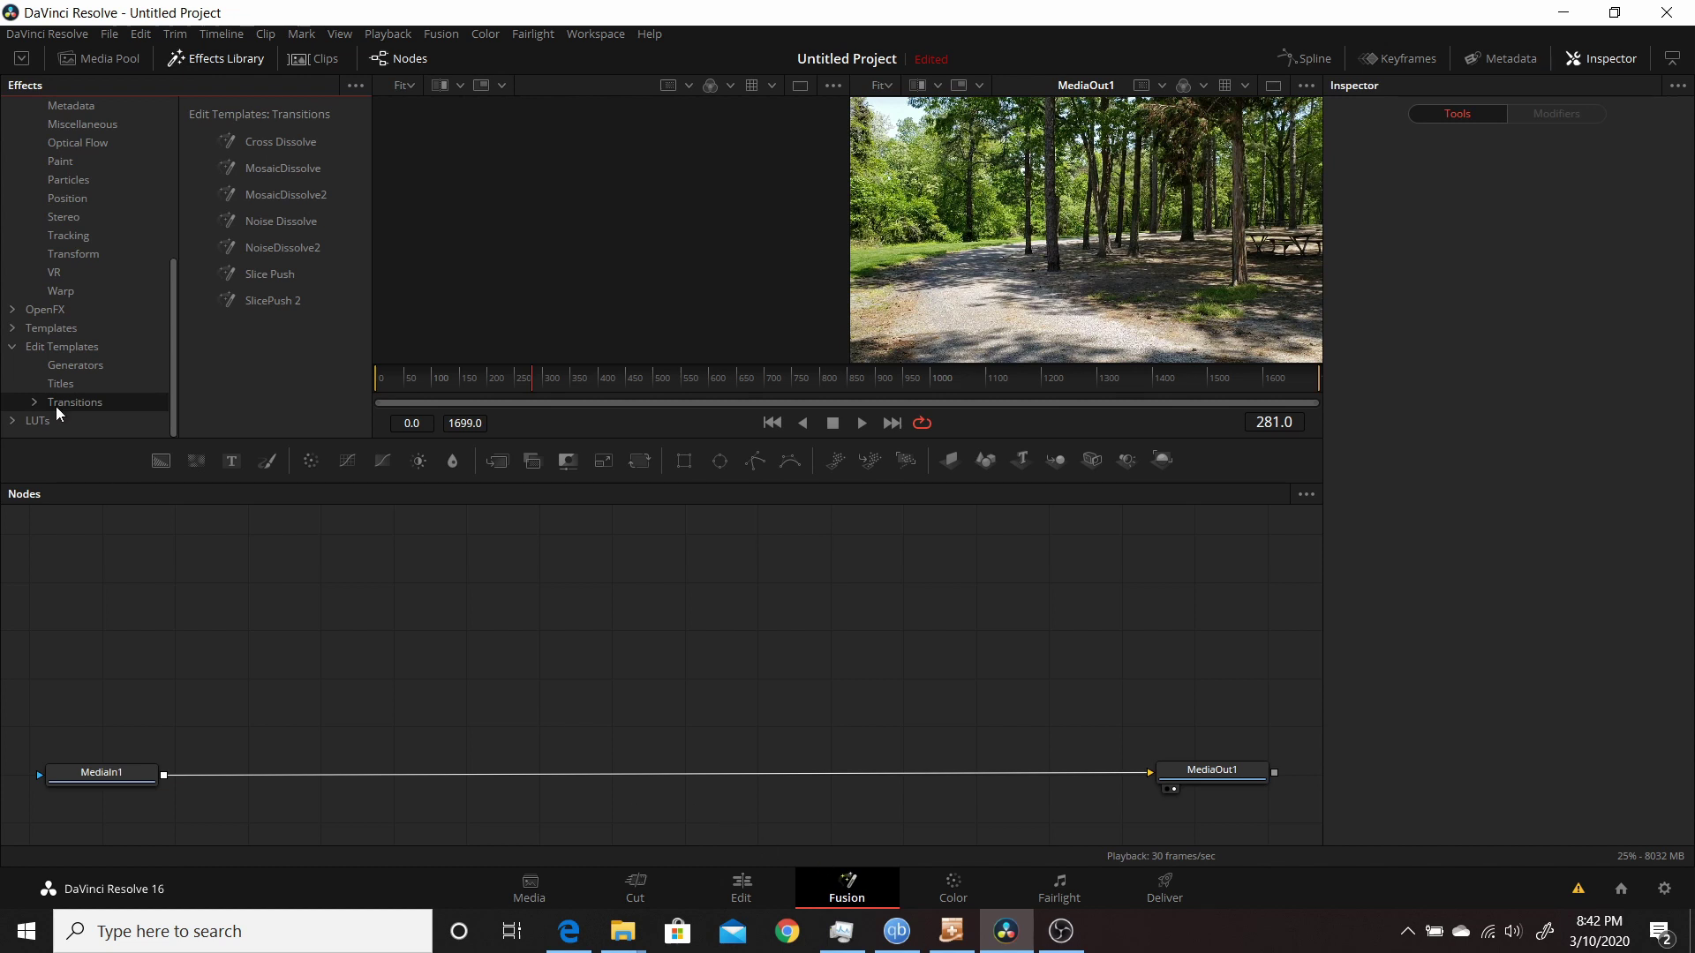
Browse the Generators, then the Transitions edit templates, and open the Effects panel's options menu.
click(77, 366)
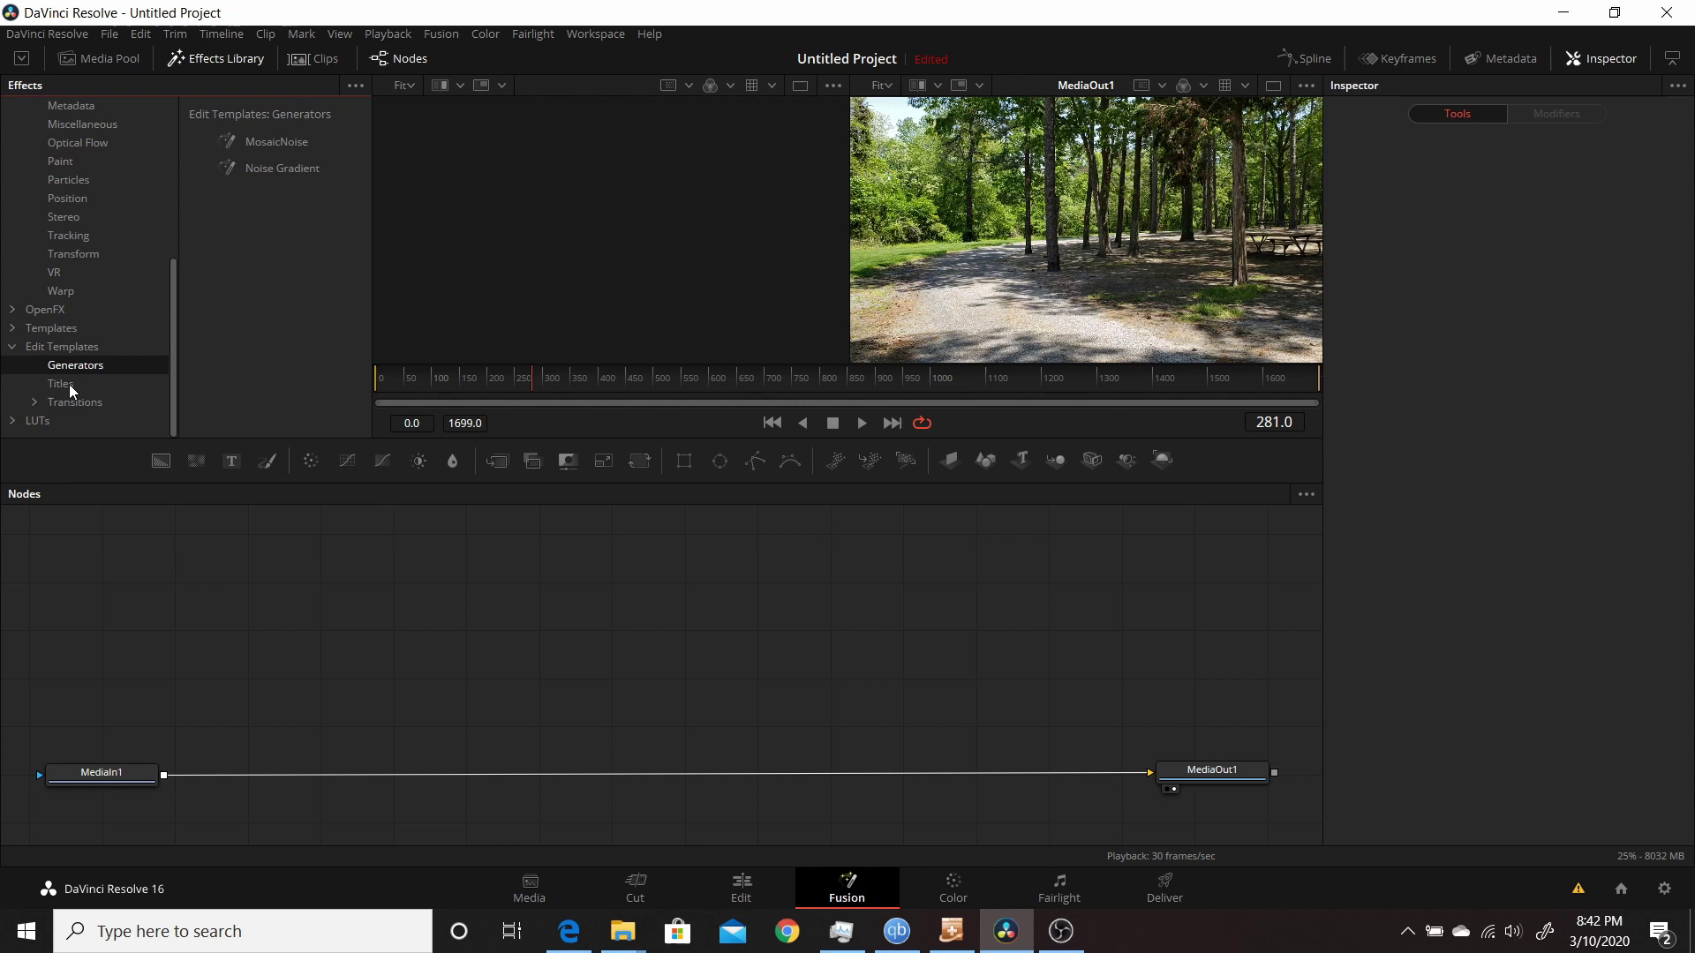
click(87, 408)
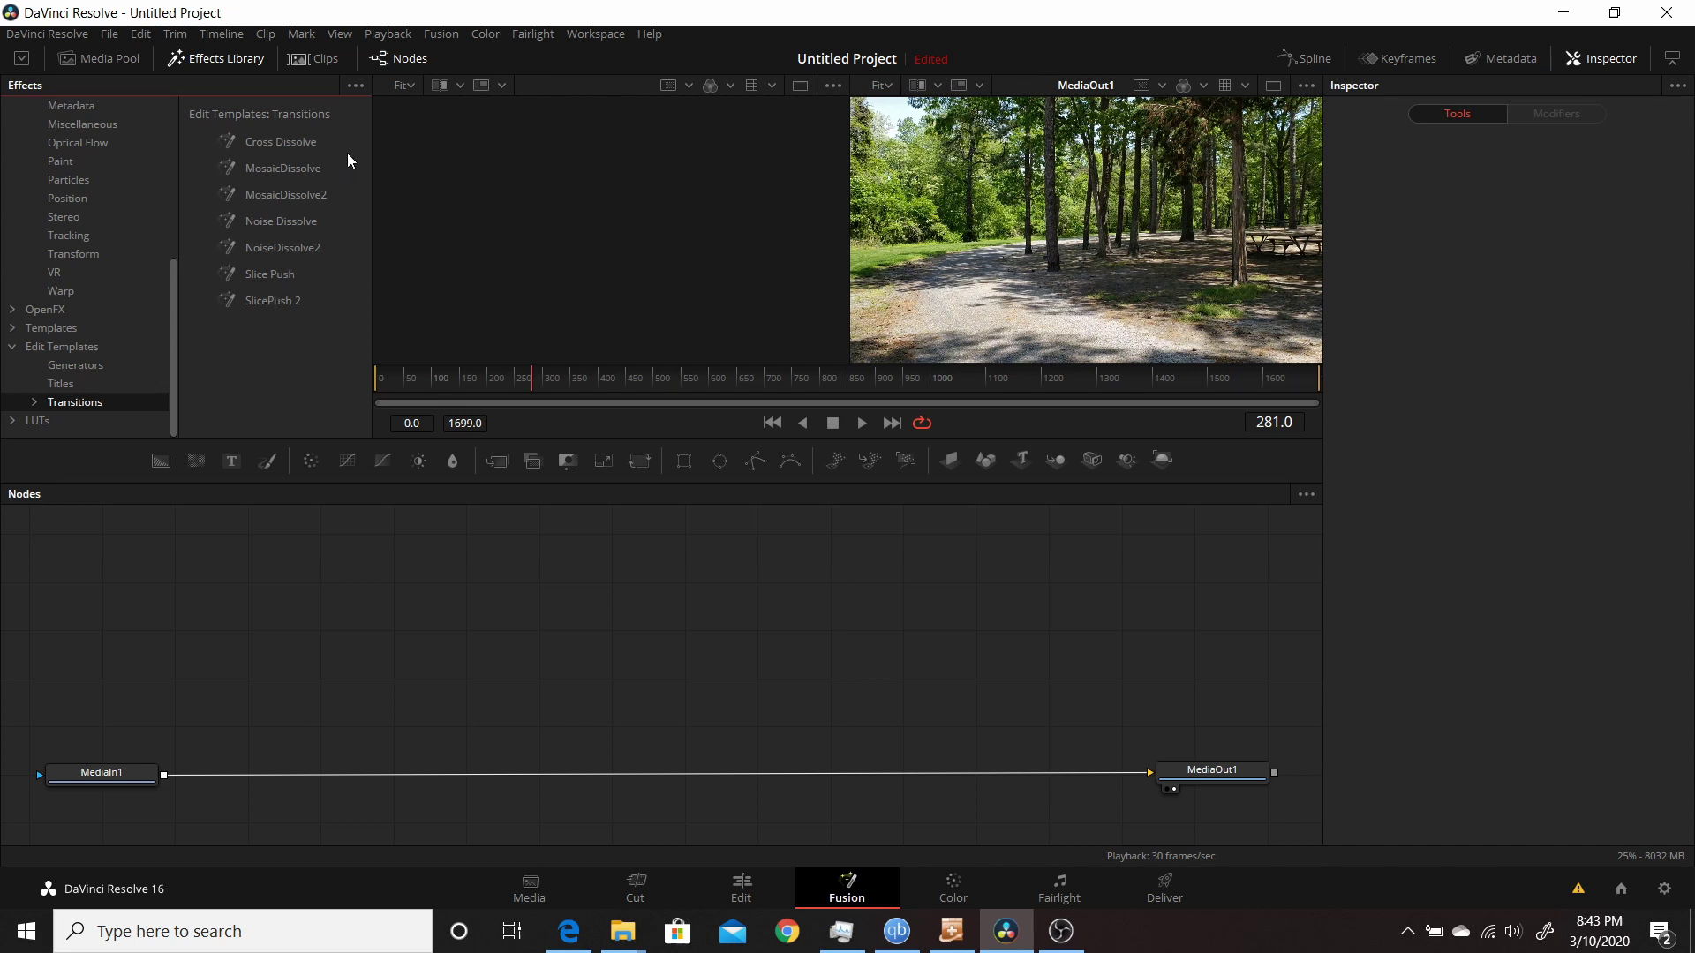
click(350, 88)
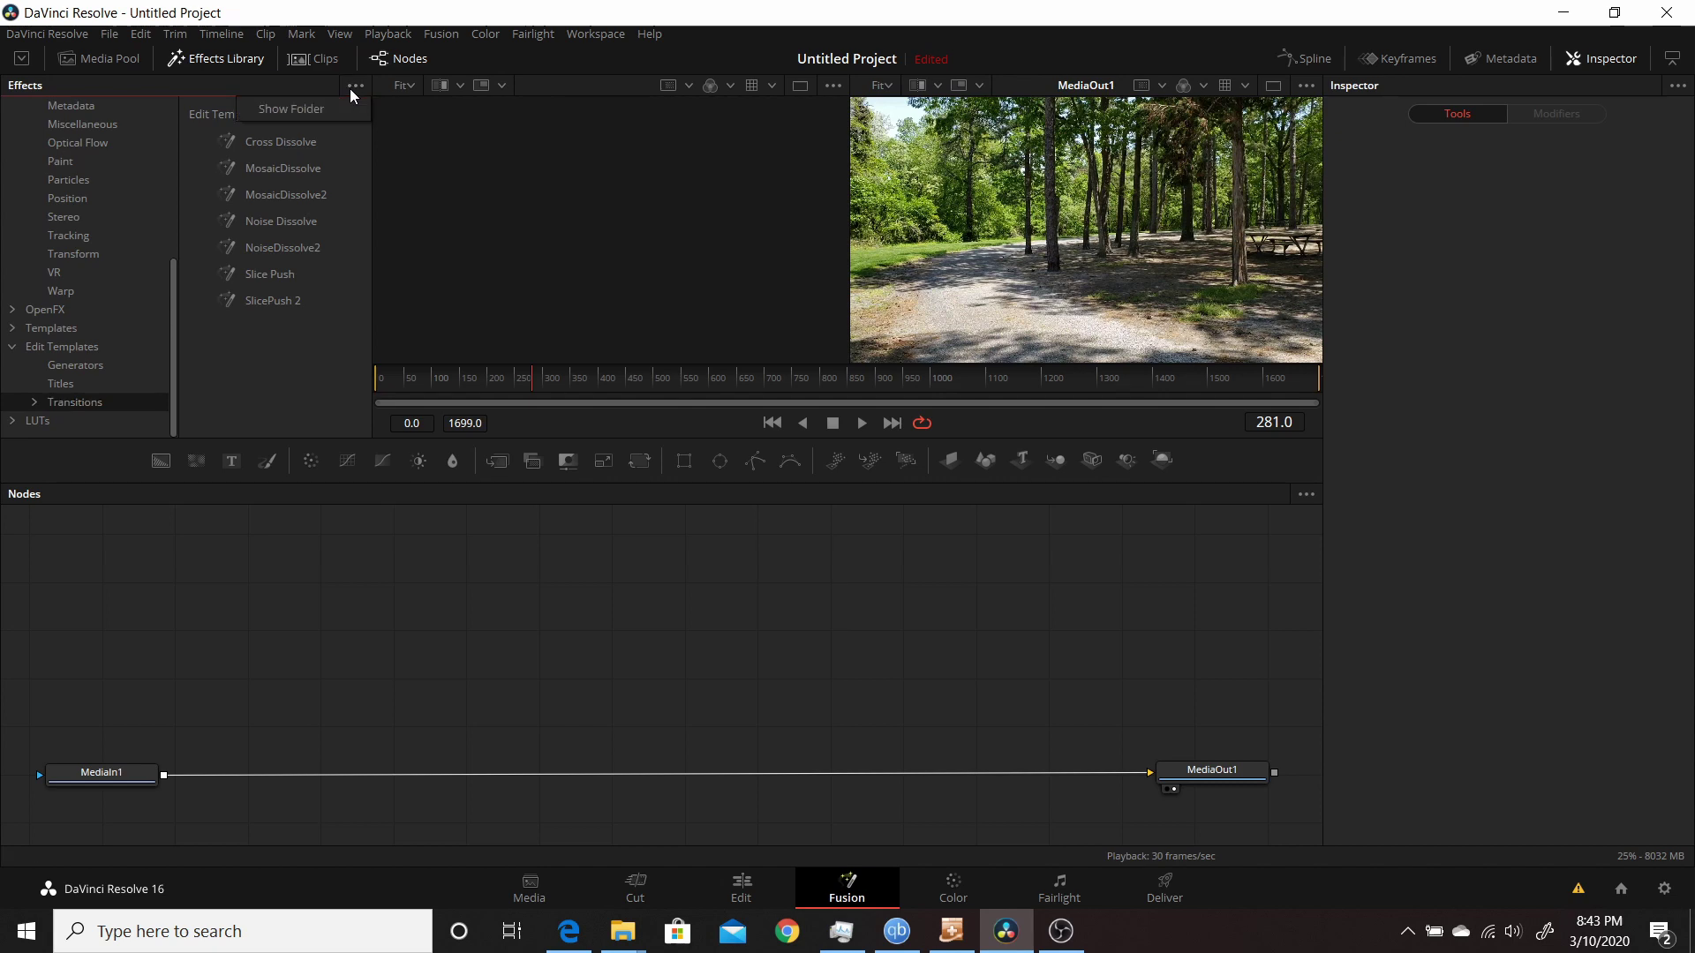
click(298, 111)
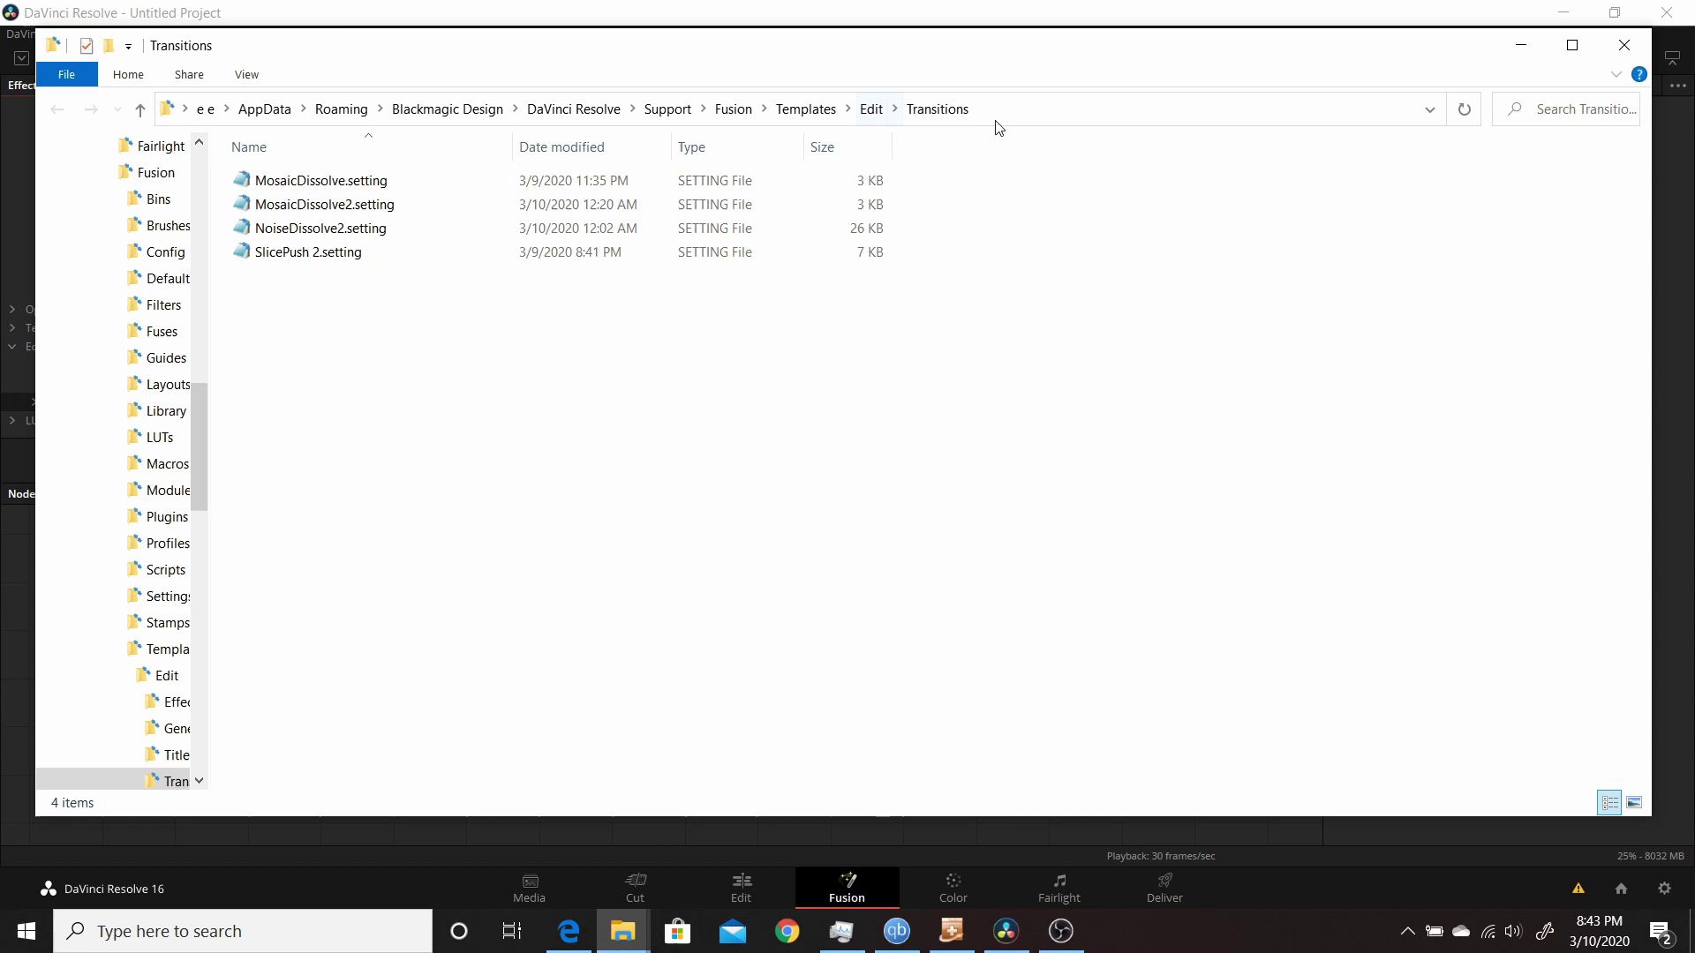
click(1624, 44)
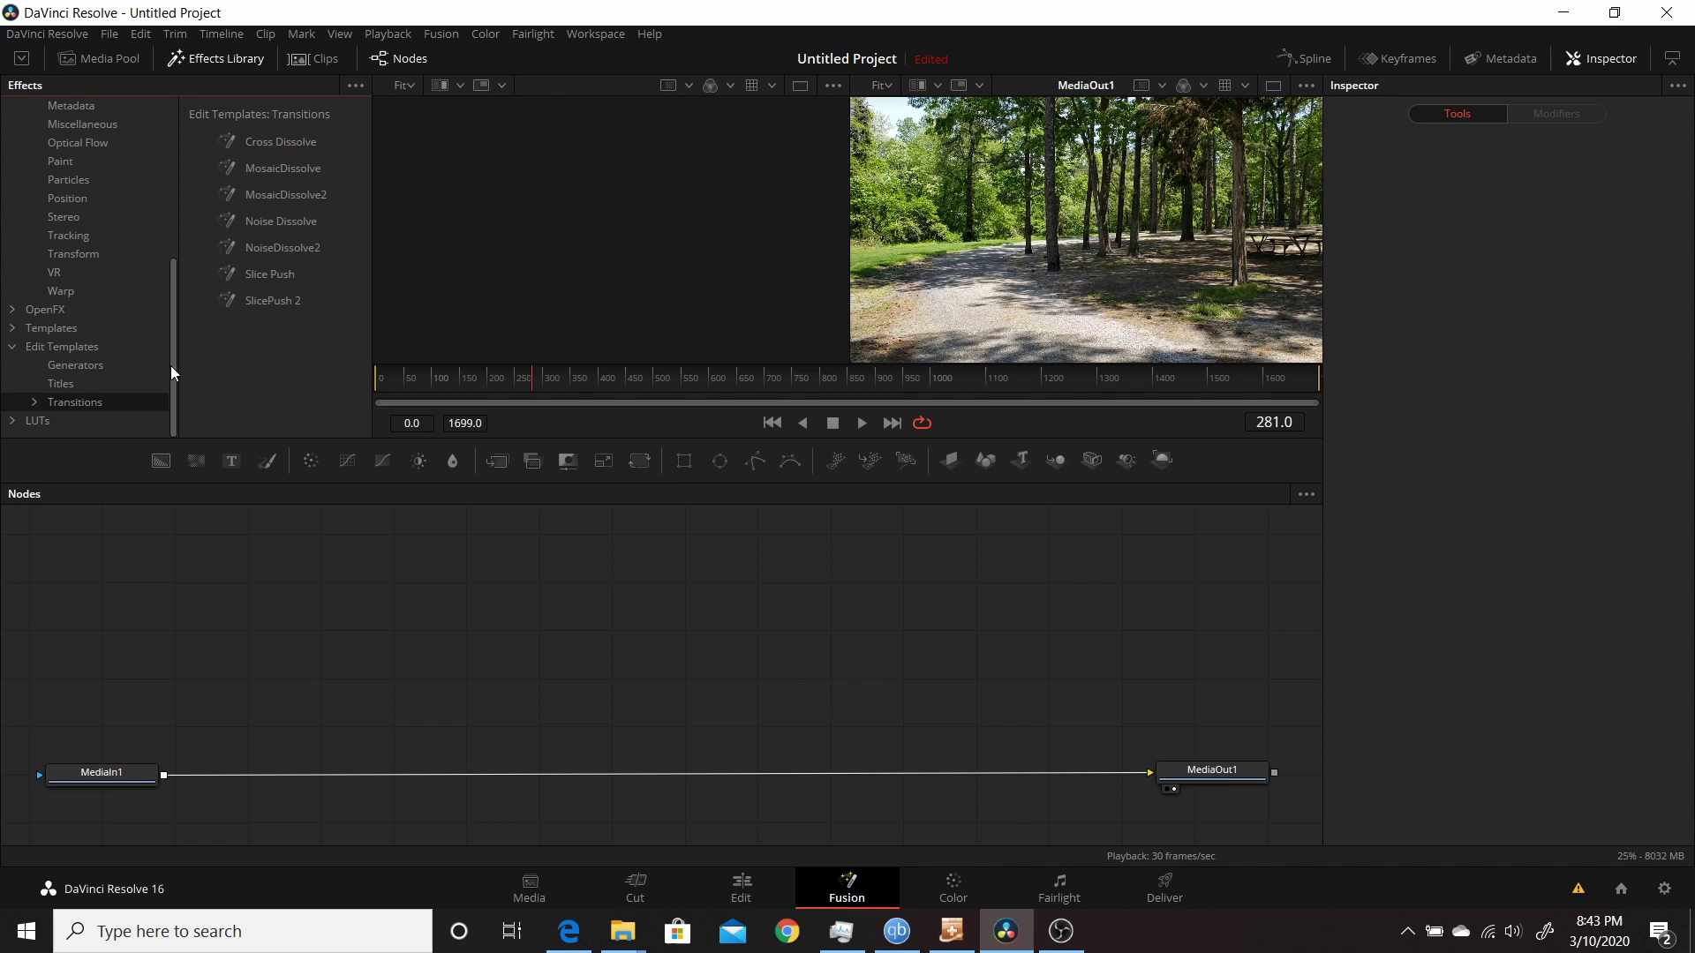
List the Macros tools (Emoji Reaction, FT Multi) and check the Nodes panel's Add Tool menu without adding anything.
drag(171, 365, 174, 207)
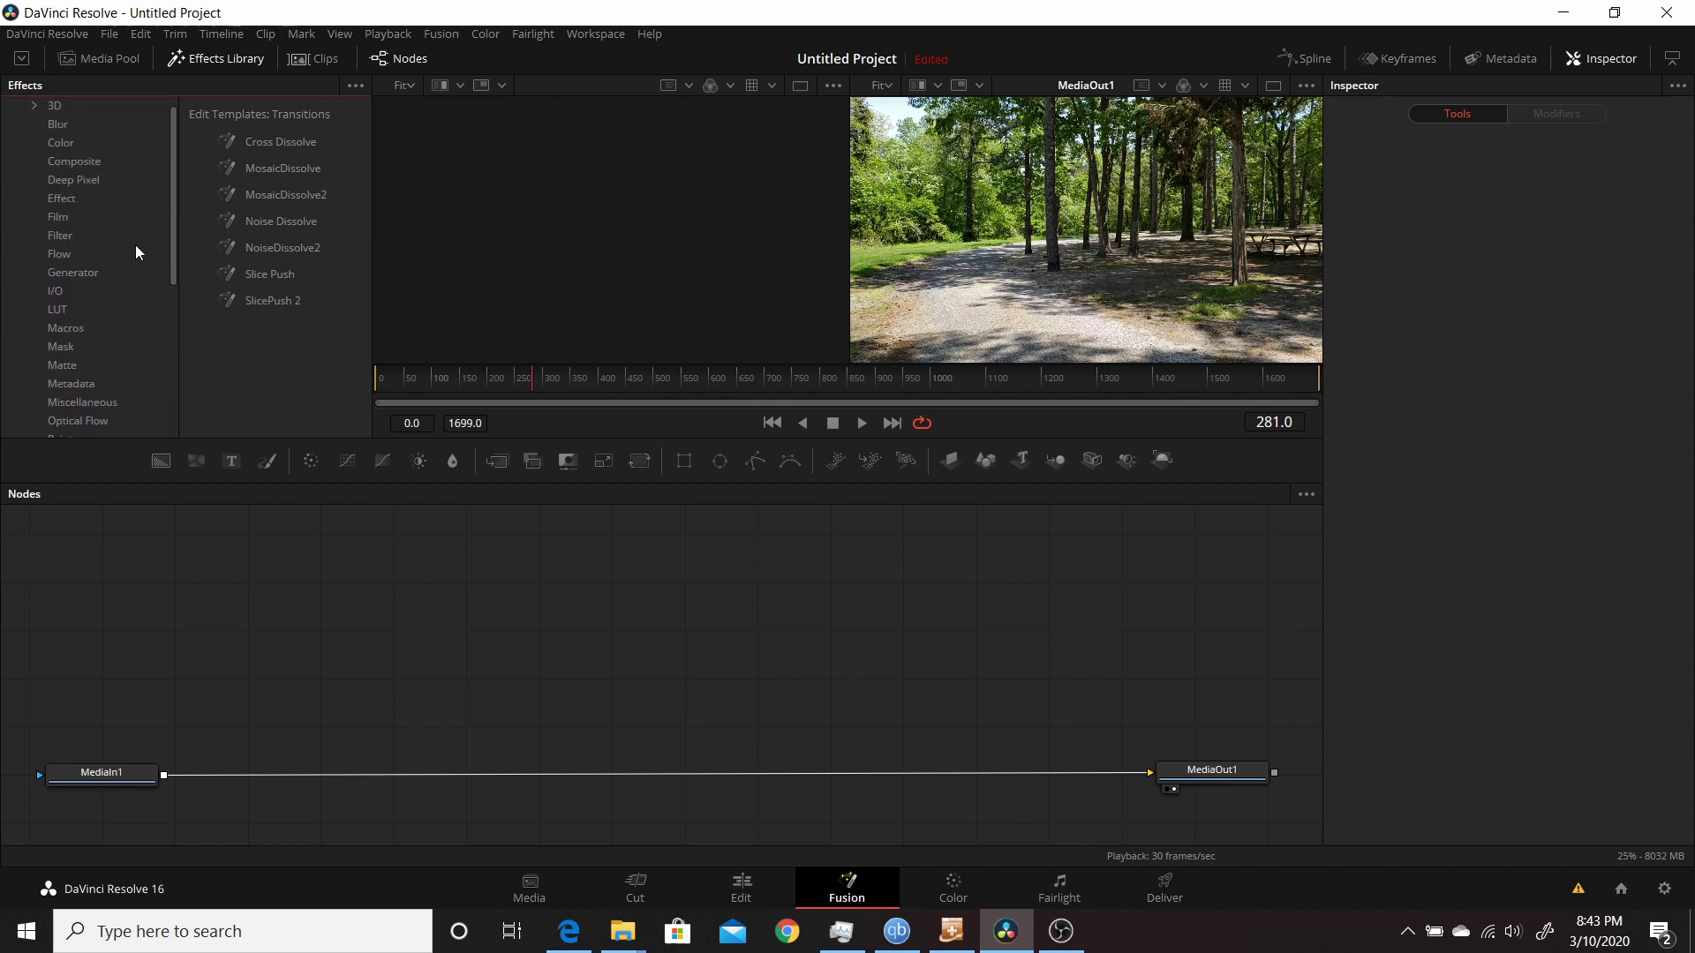
click(62, 327)
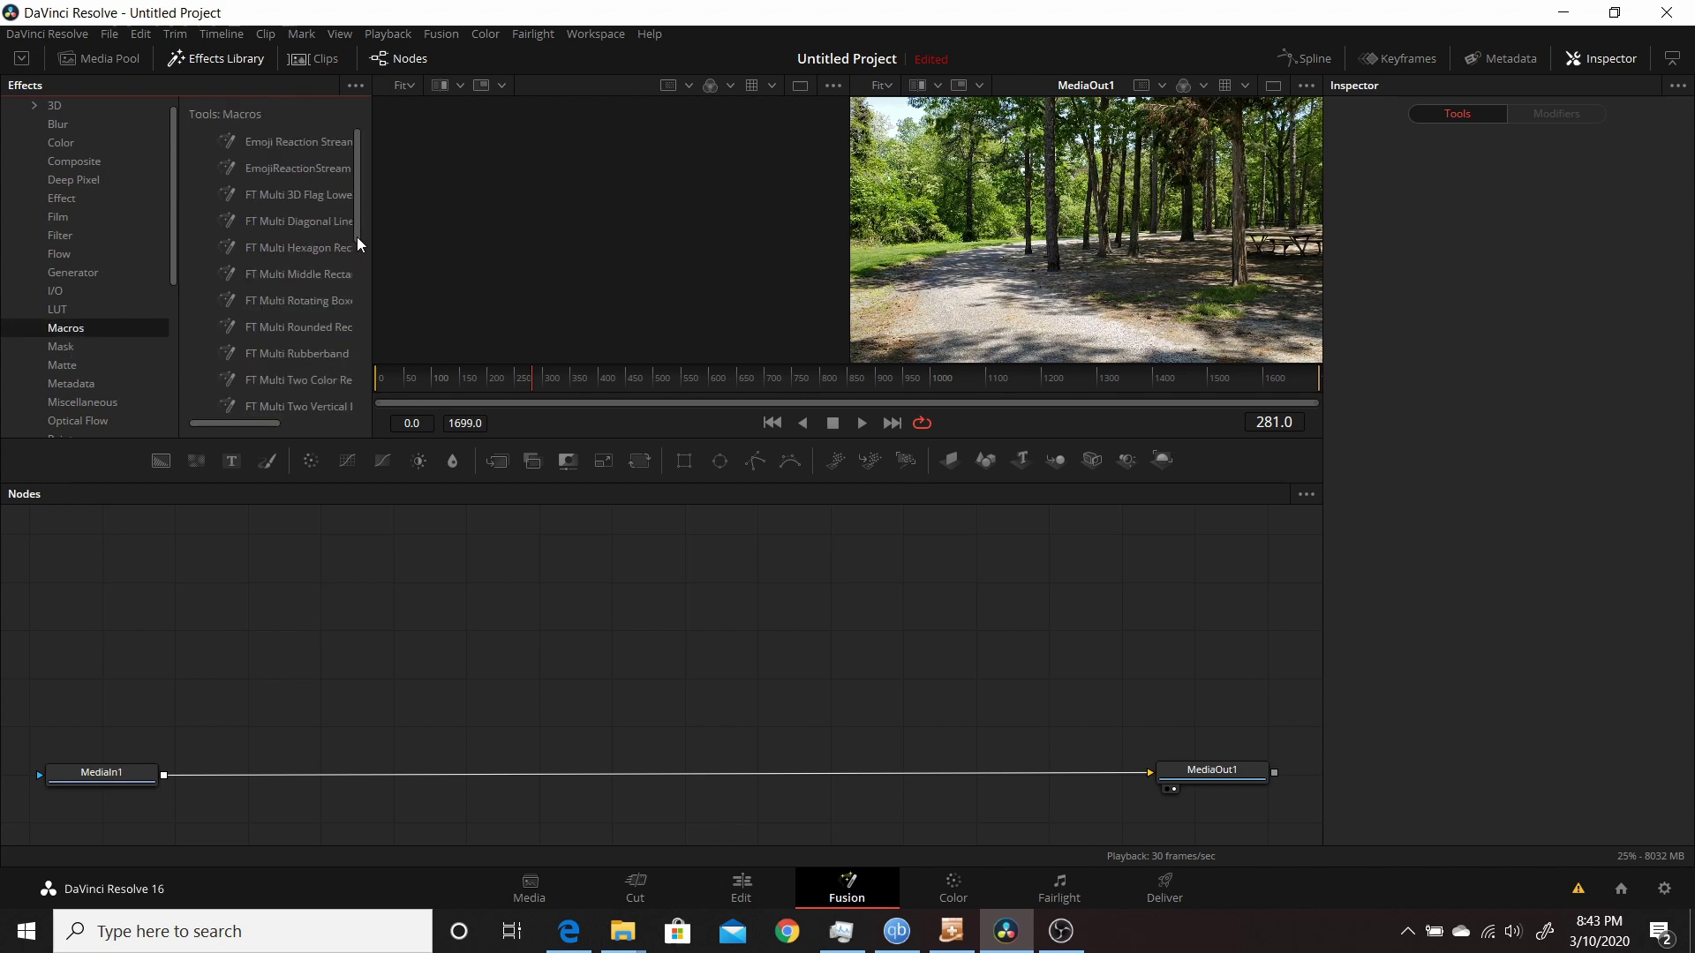
mouse_move(357, 219)
mouse_down()
mouse_move(374, 396)
mouse_move(343, 220)
mouse_up()
right_click(561, 636)
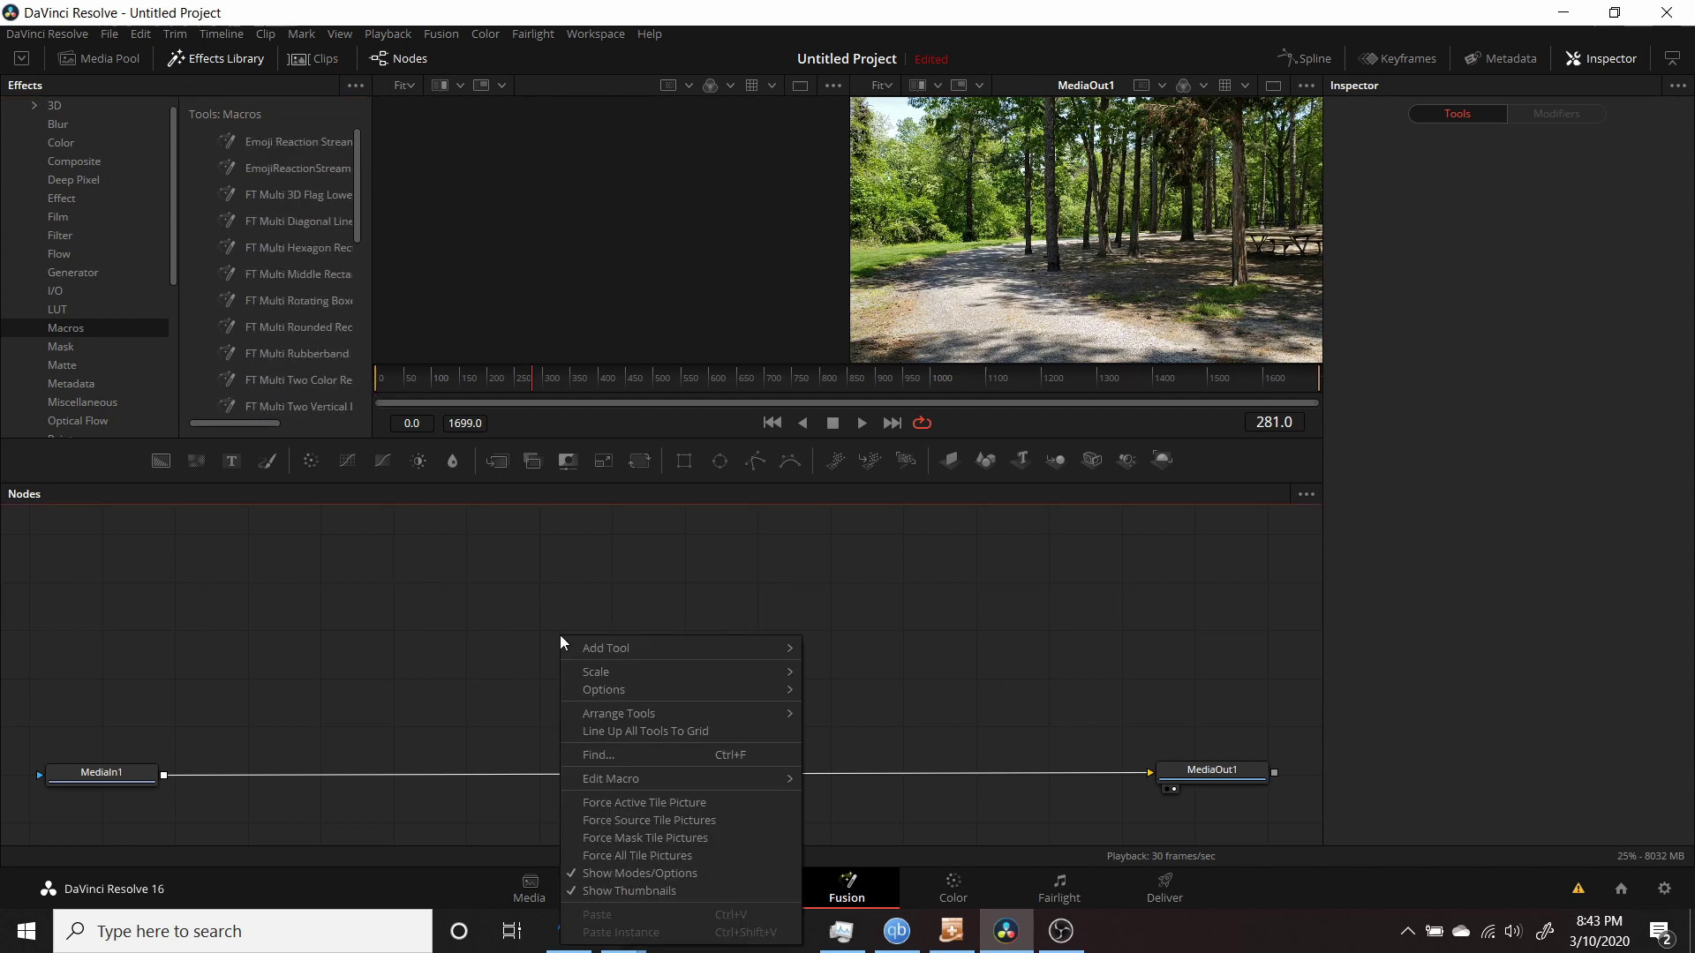
mouse_move(572, 649)
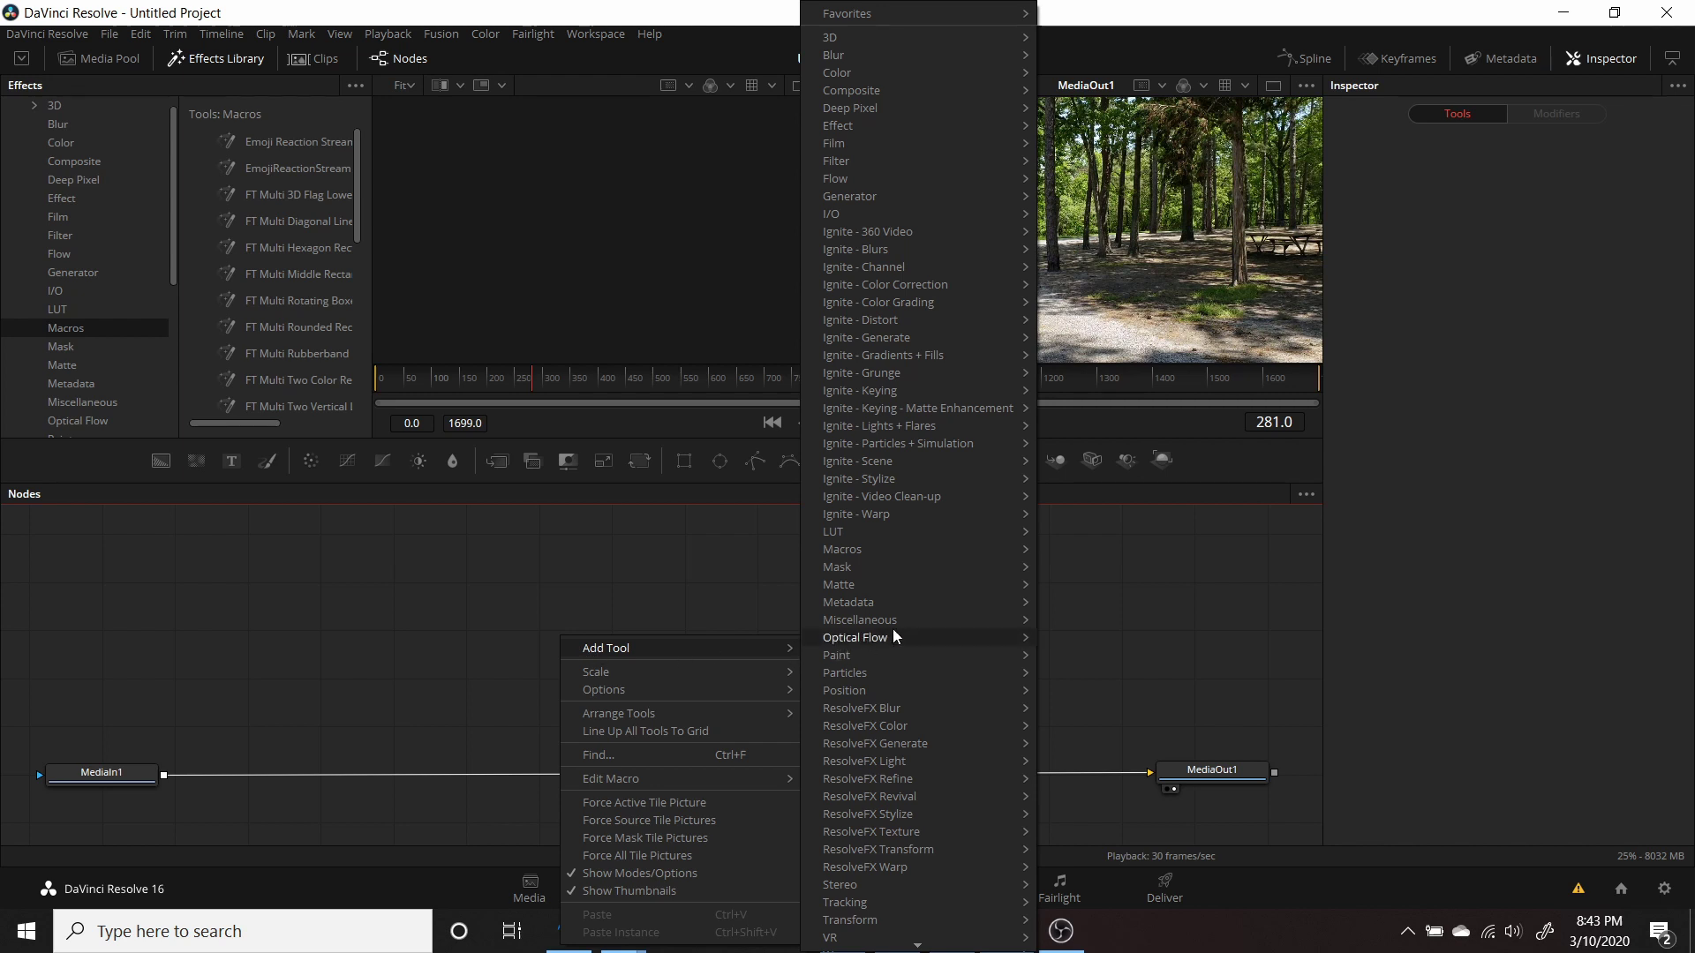
click(679, 567)
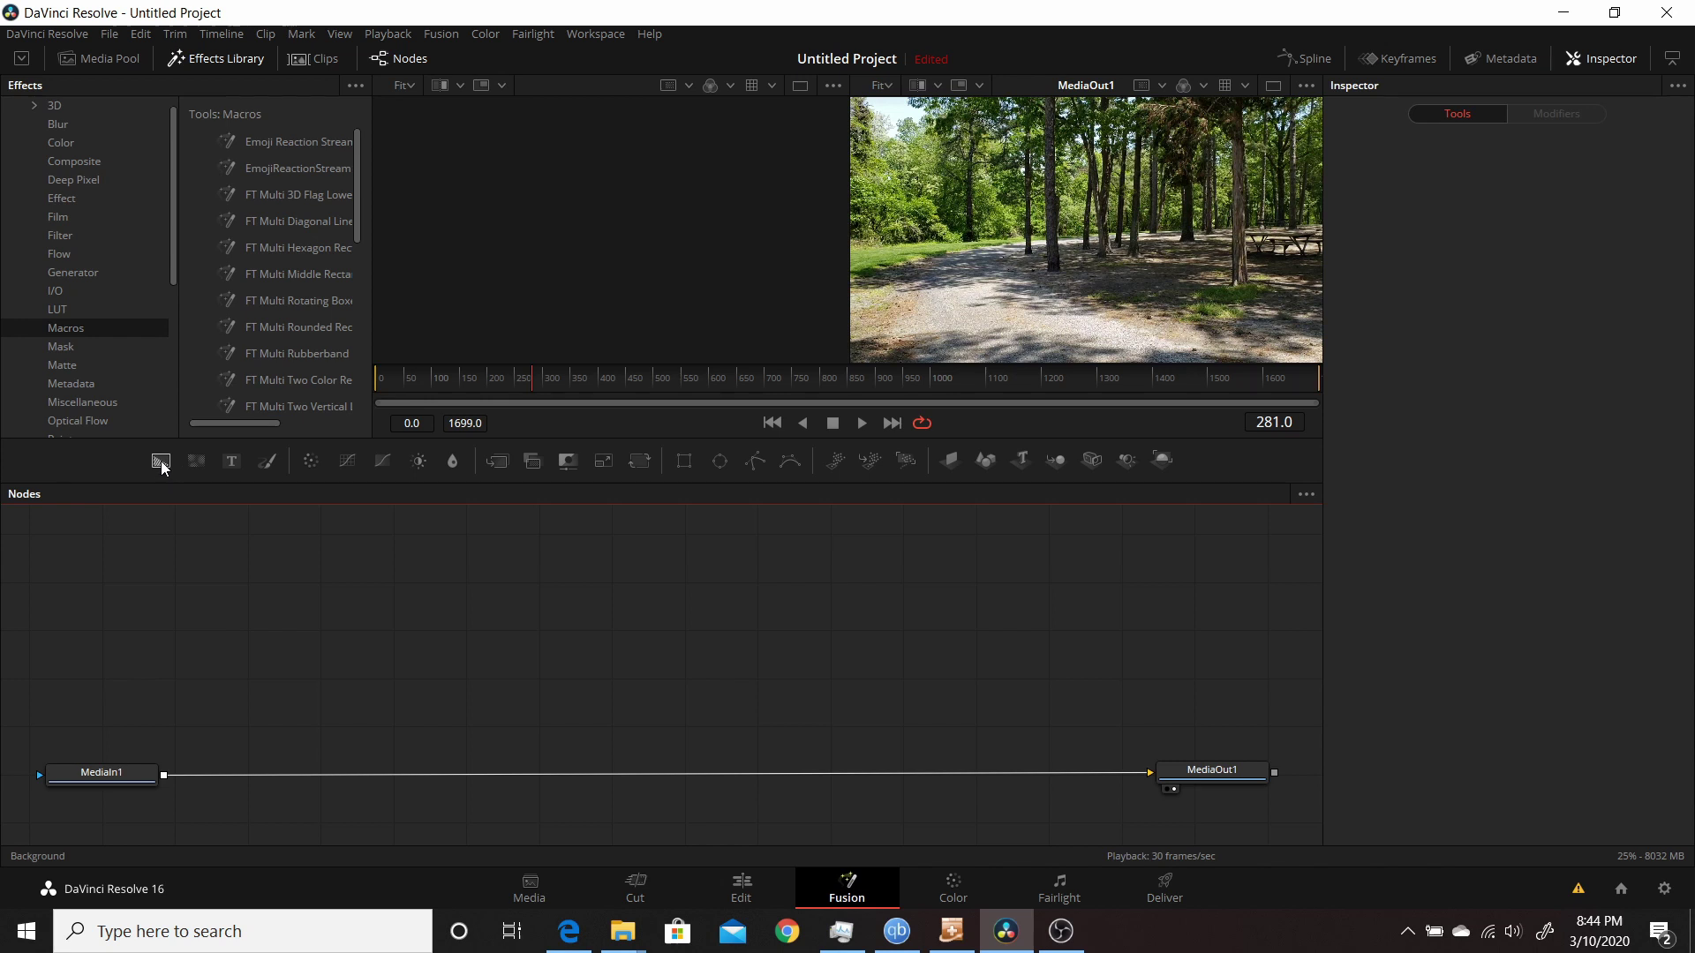
Add a Background1 node masked by Rectangle1, view Background1, and select Rectangle1.
drag(161, 460, 299, 654)
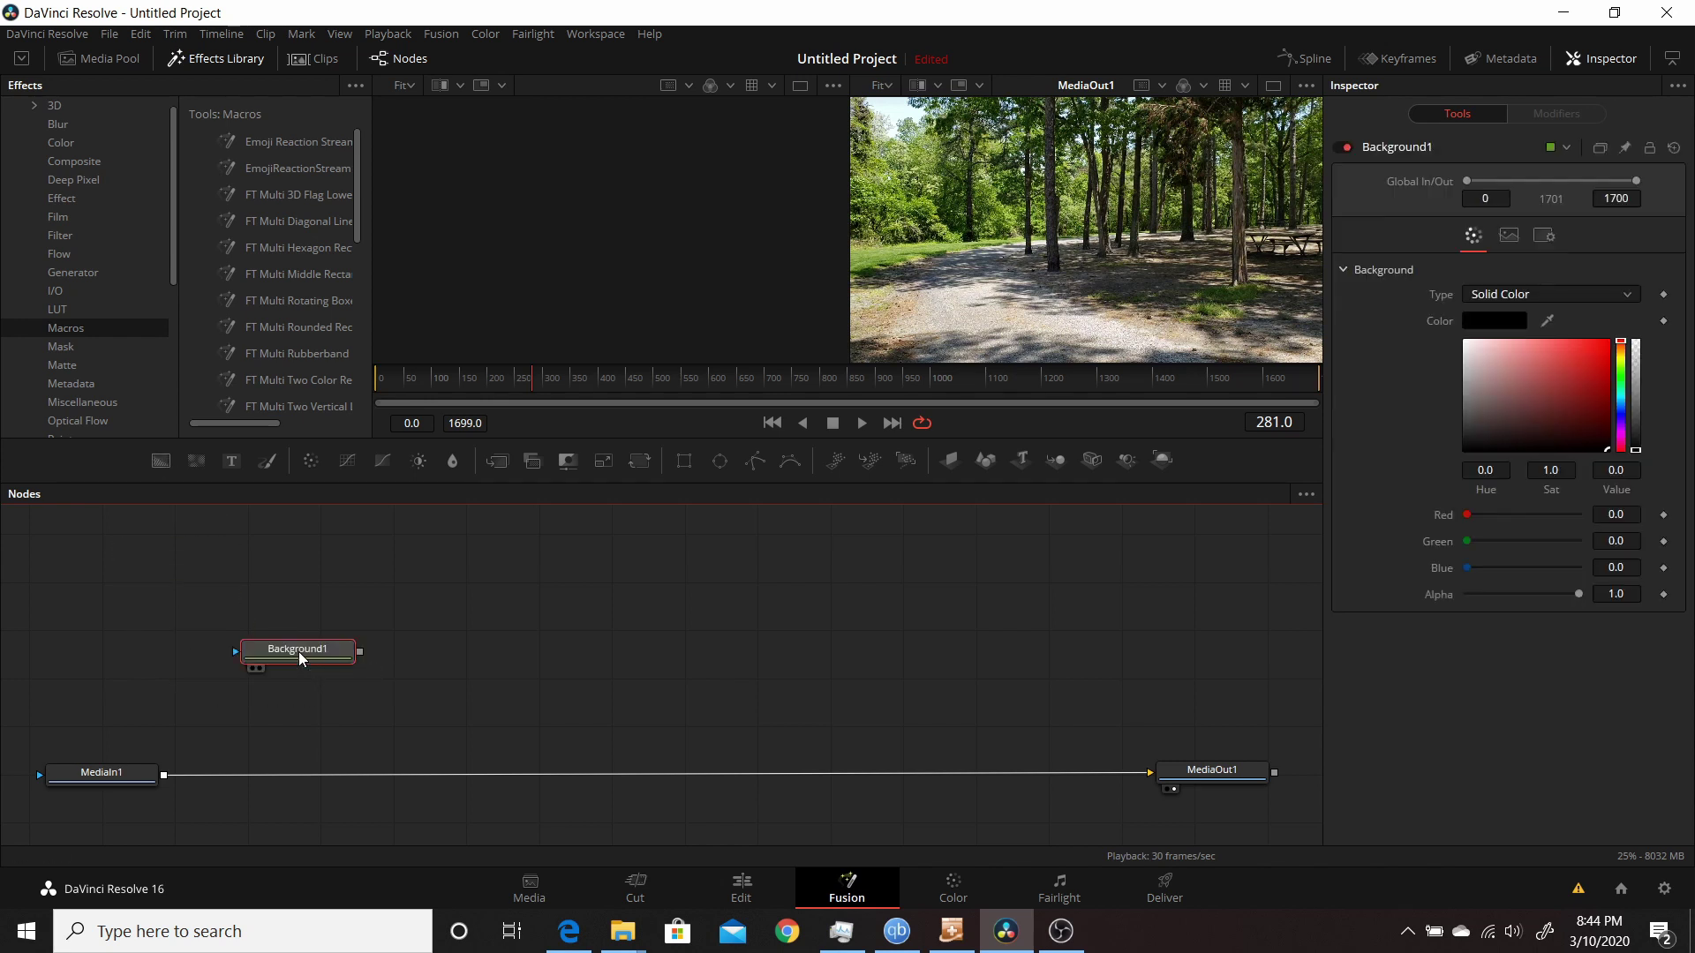
click(684, 460)
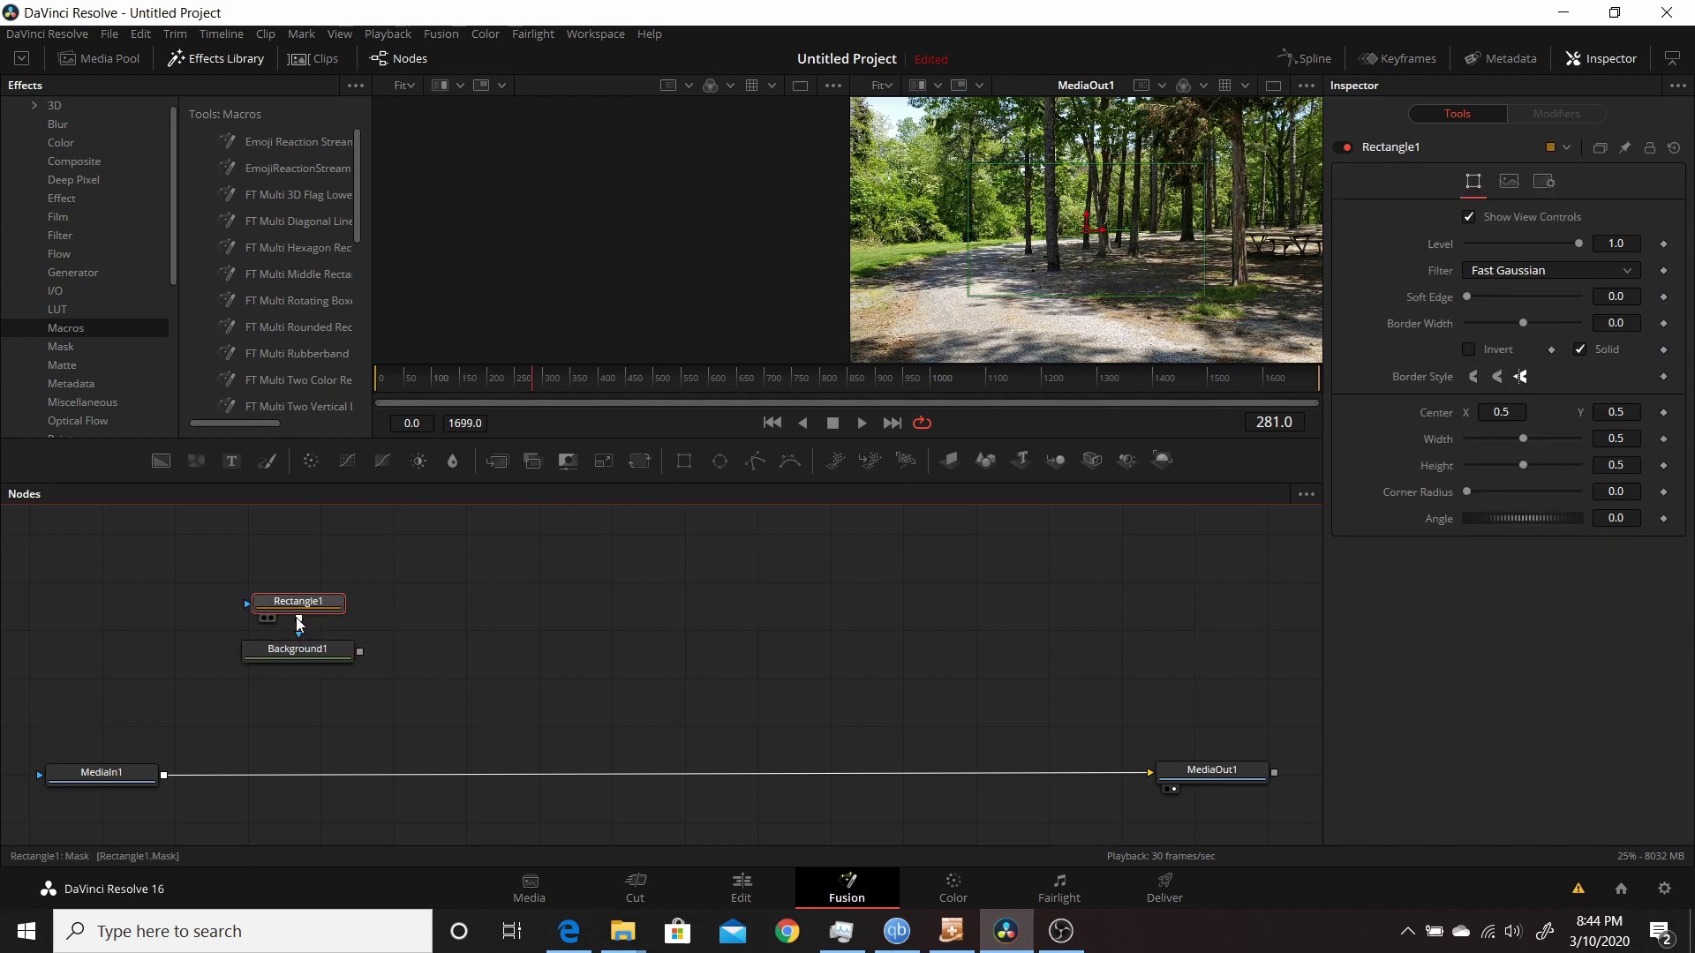
click(302, 659)
key(1)
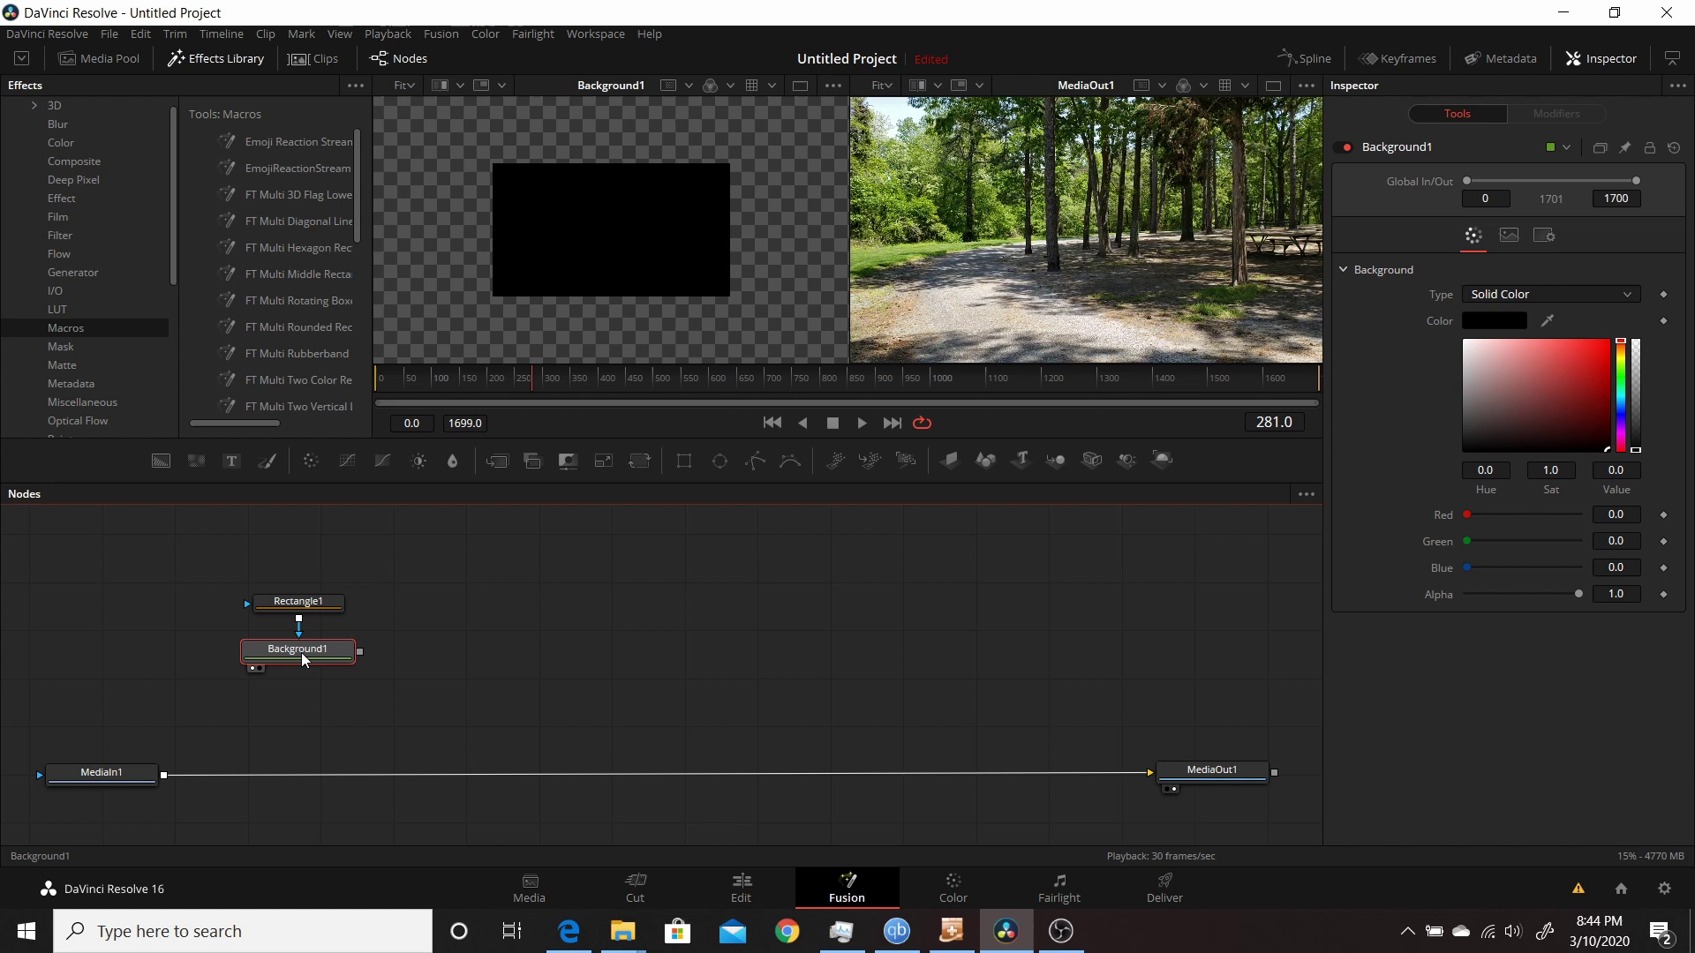
click(305, 603)
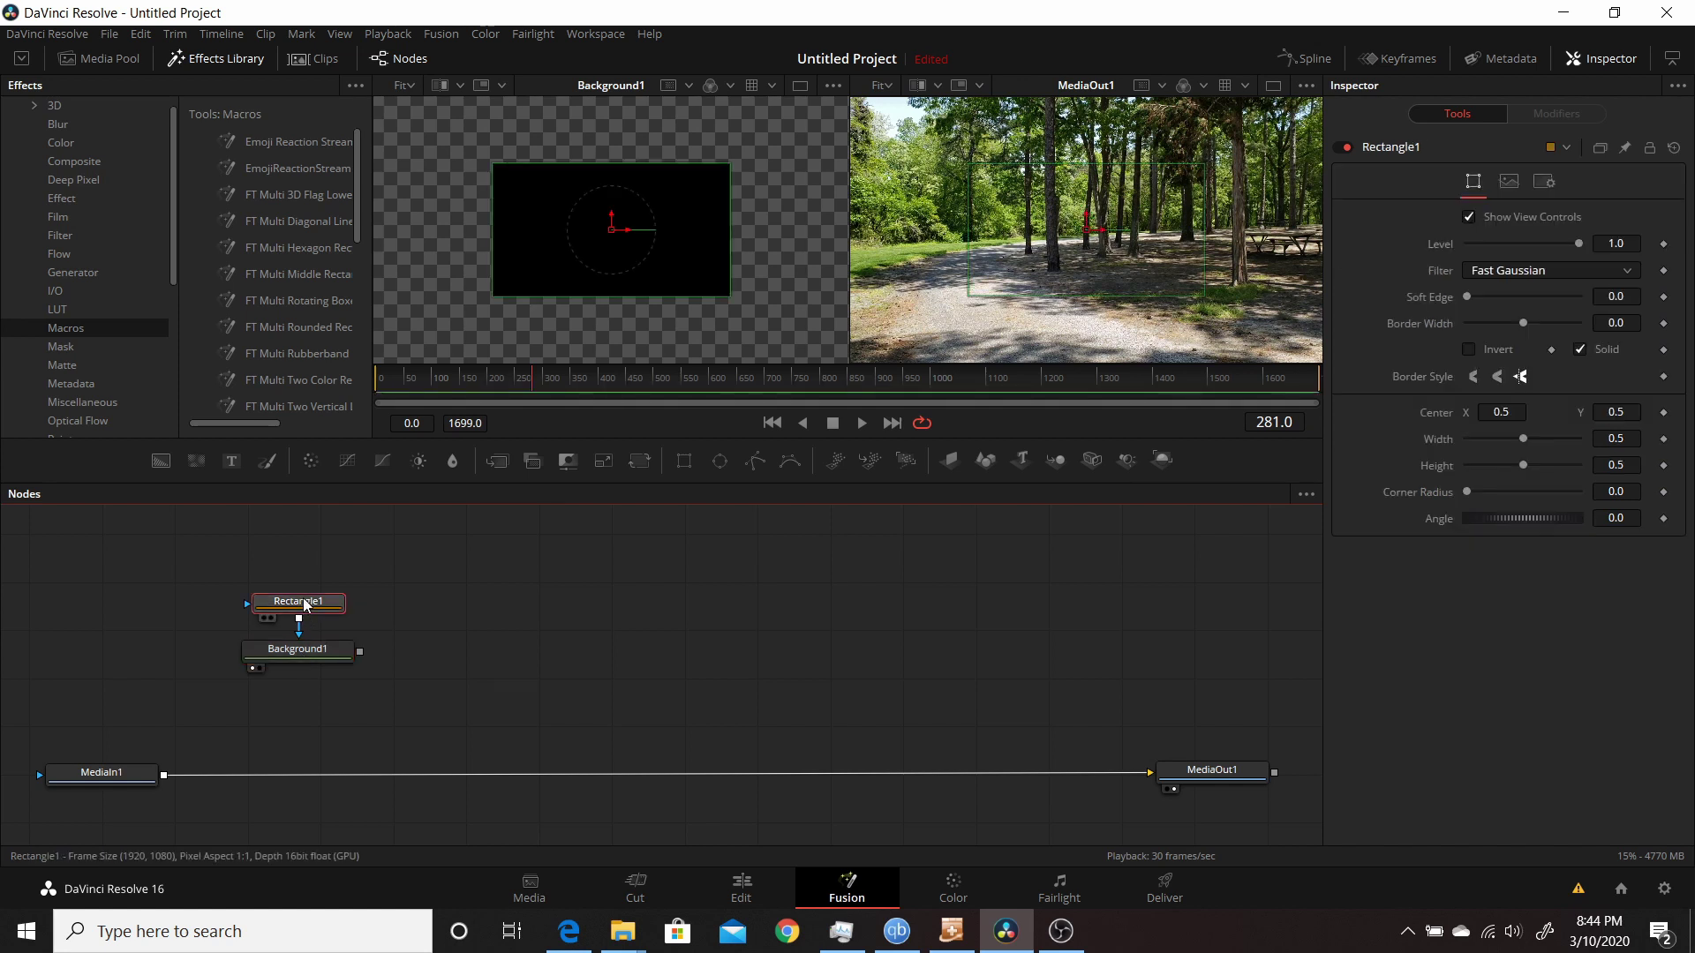
Set Rectangle1's border width to 0.076 and, after trying round and bevel joins, use Miter joins.
click(1497, 377)
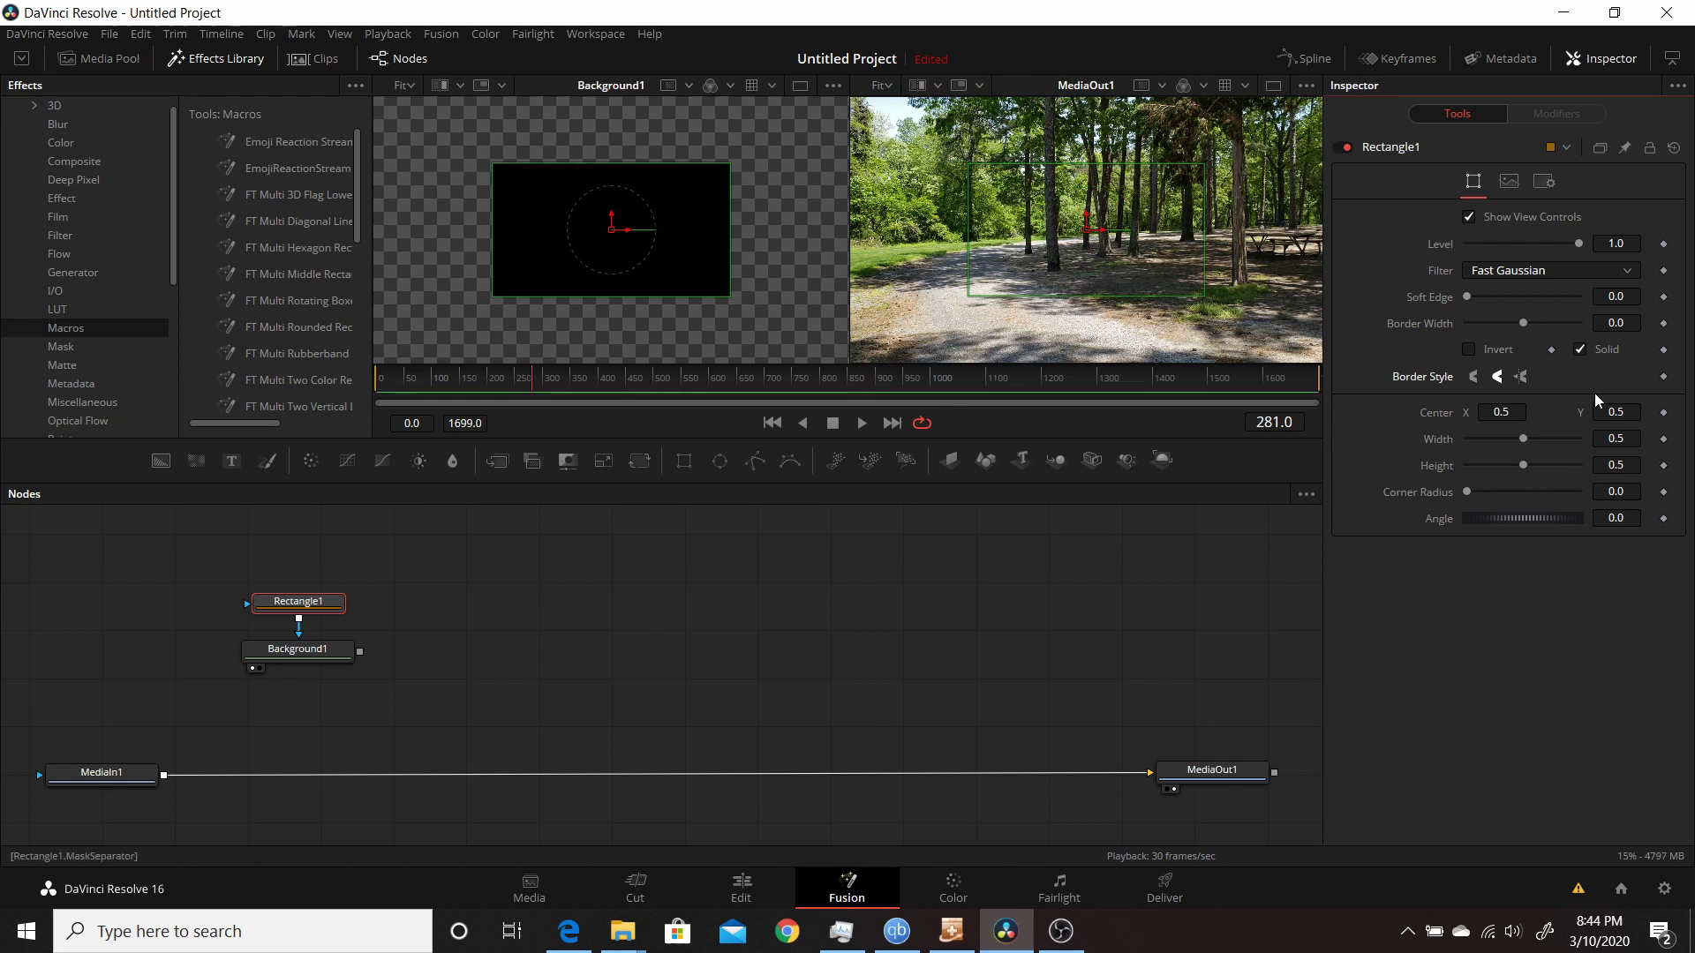
click(1519, 377)
drag(1522, 319, 1543, 300)
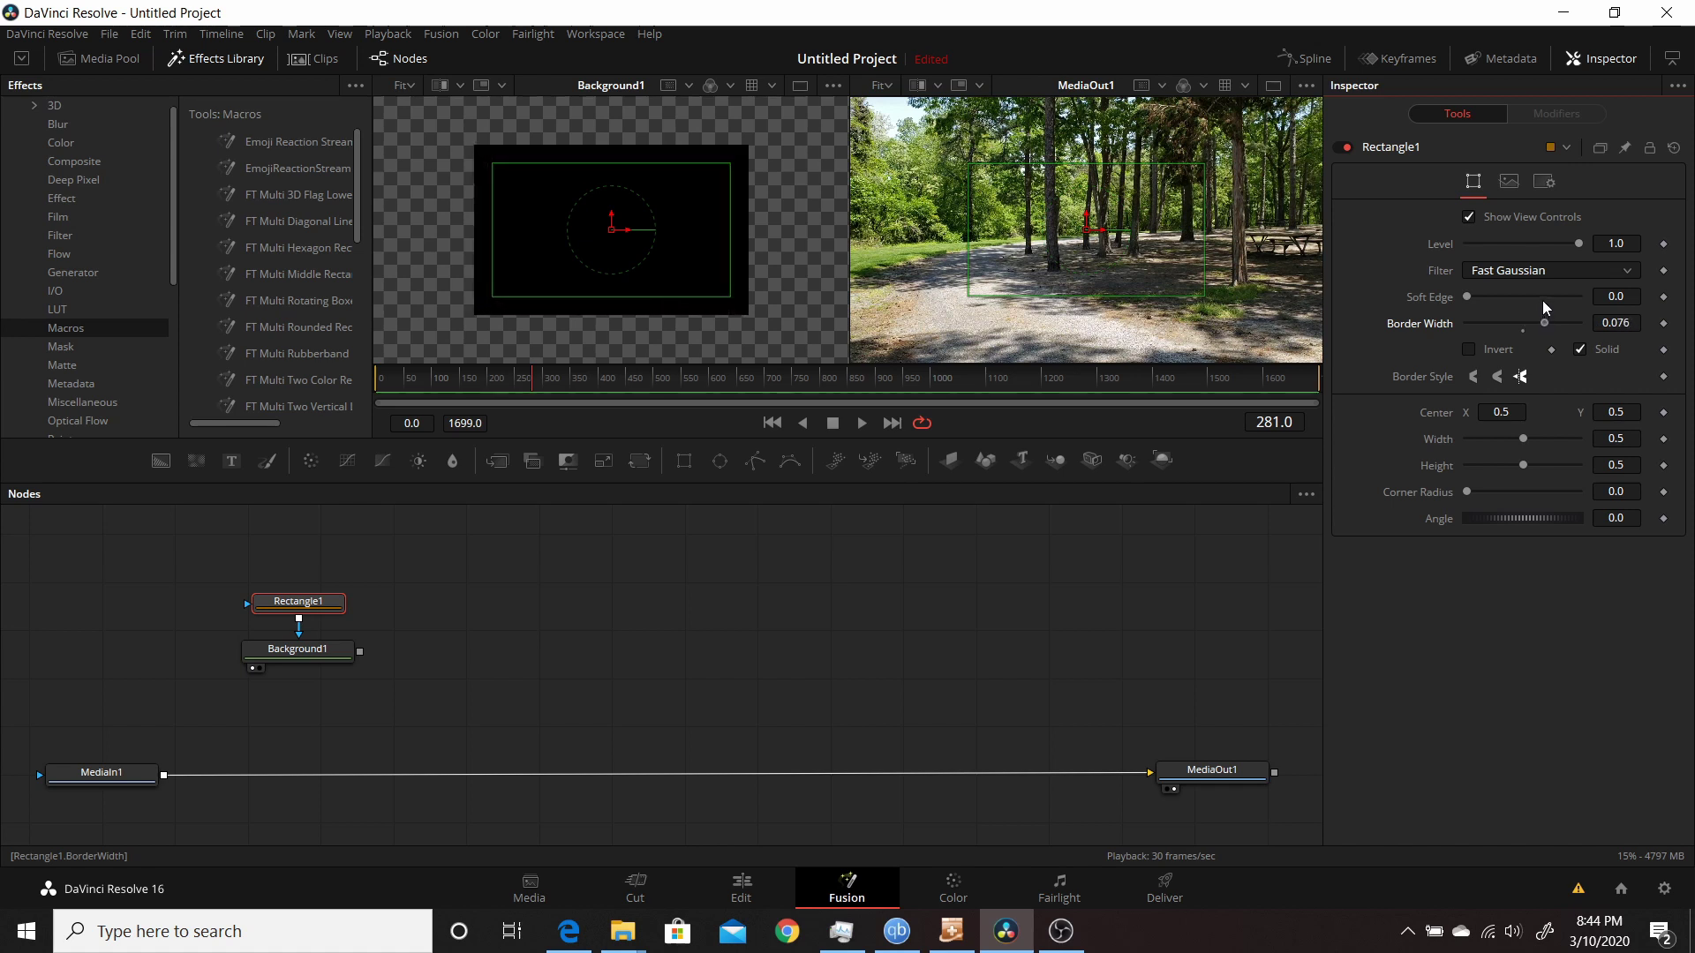
click(1496, 379)
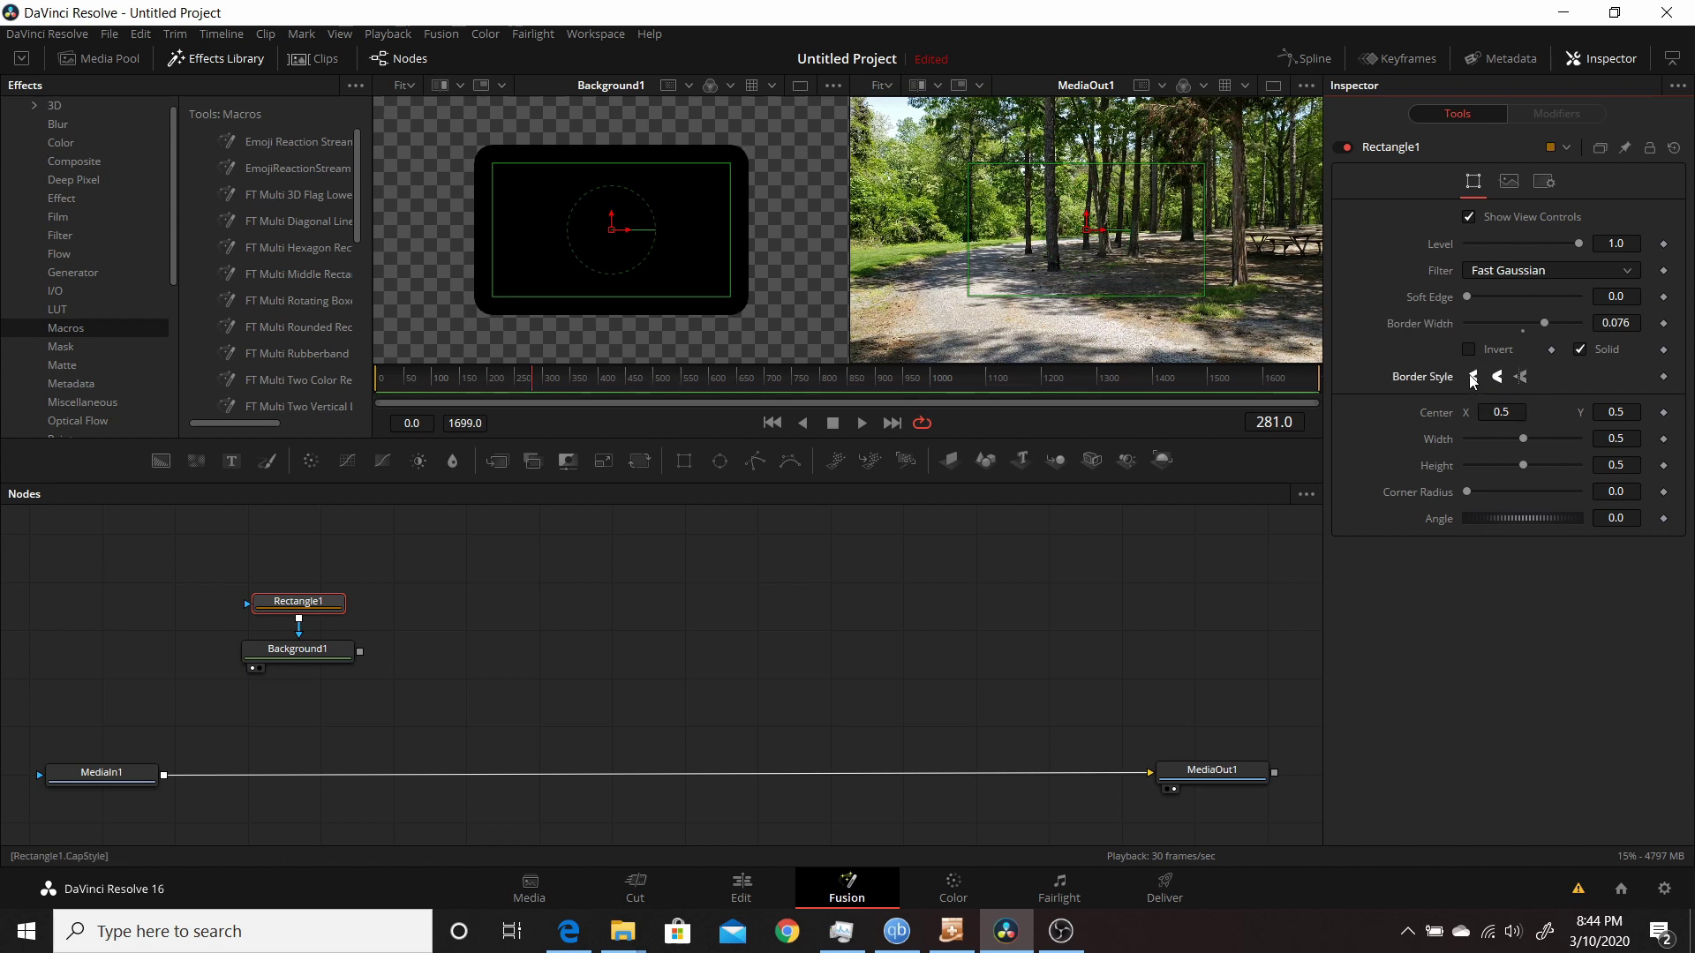
click(1473, 377)
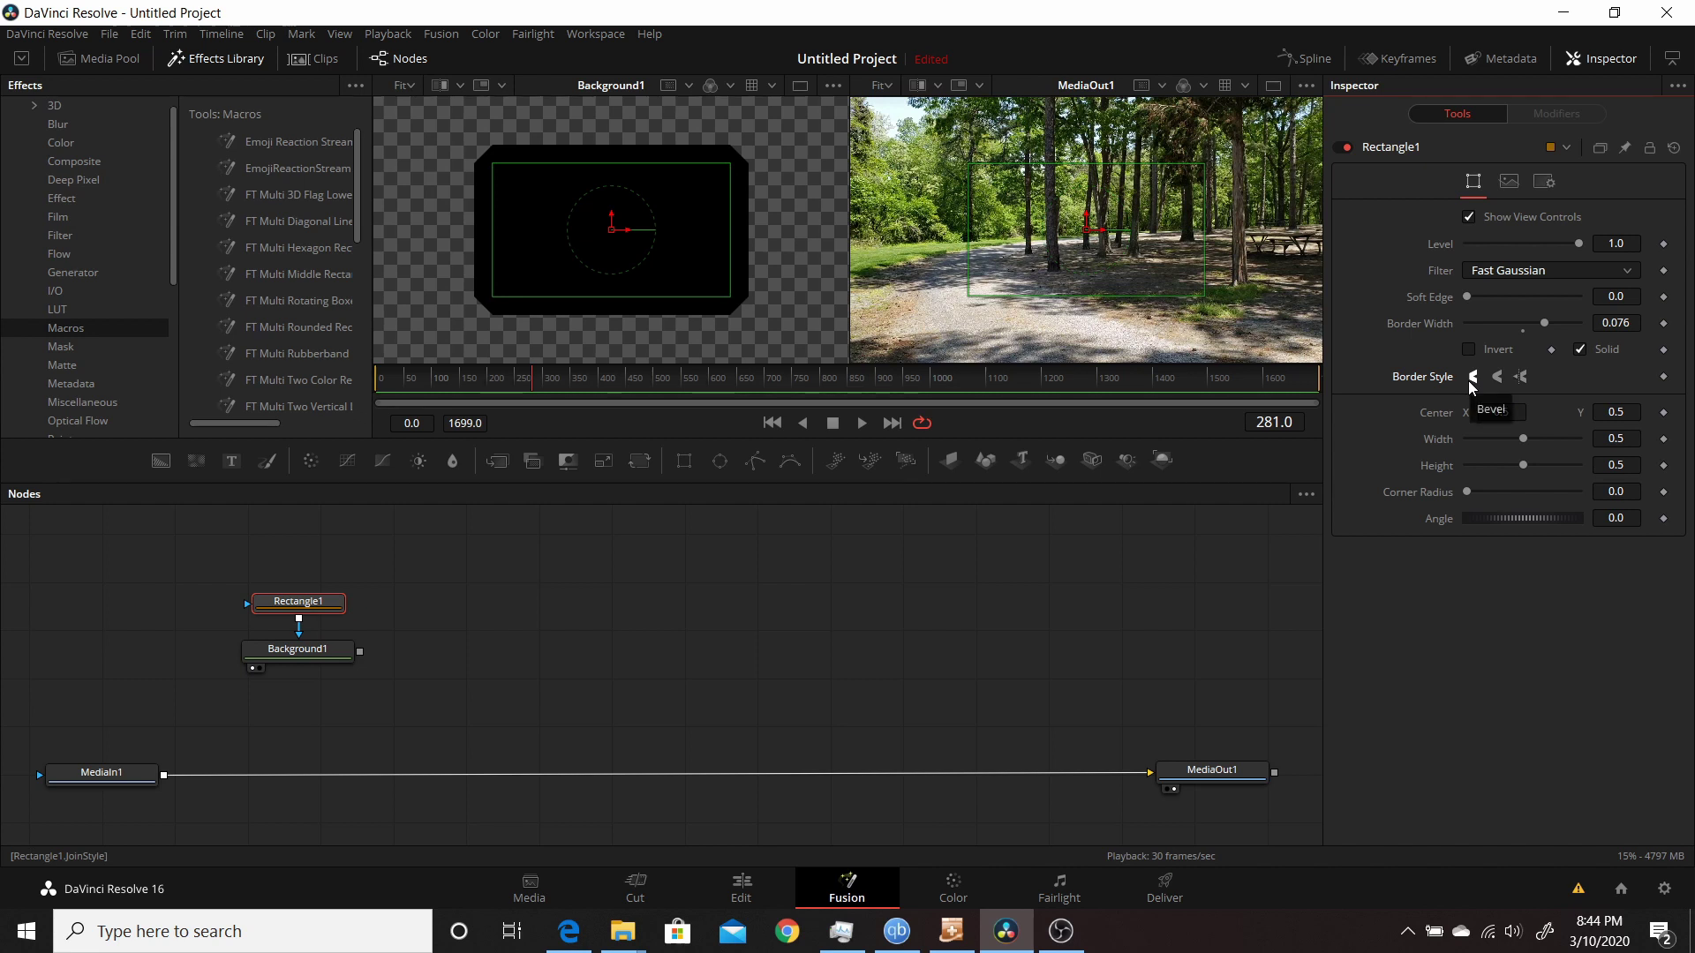
click(1520, 378)
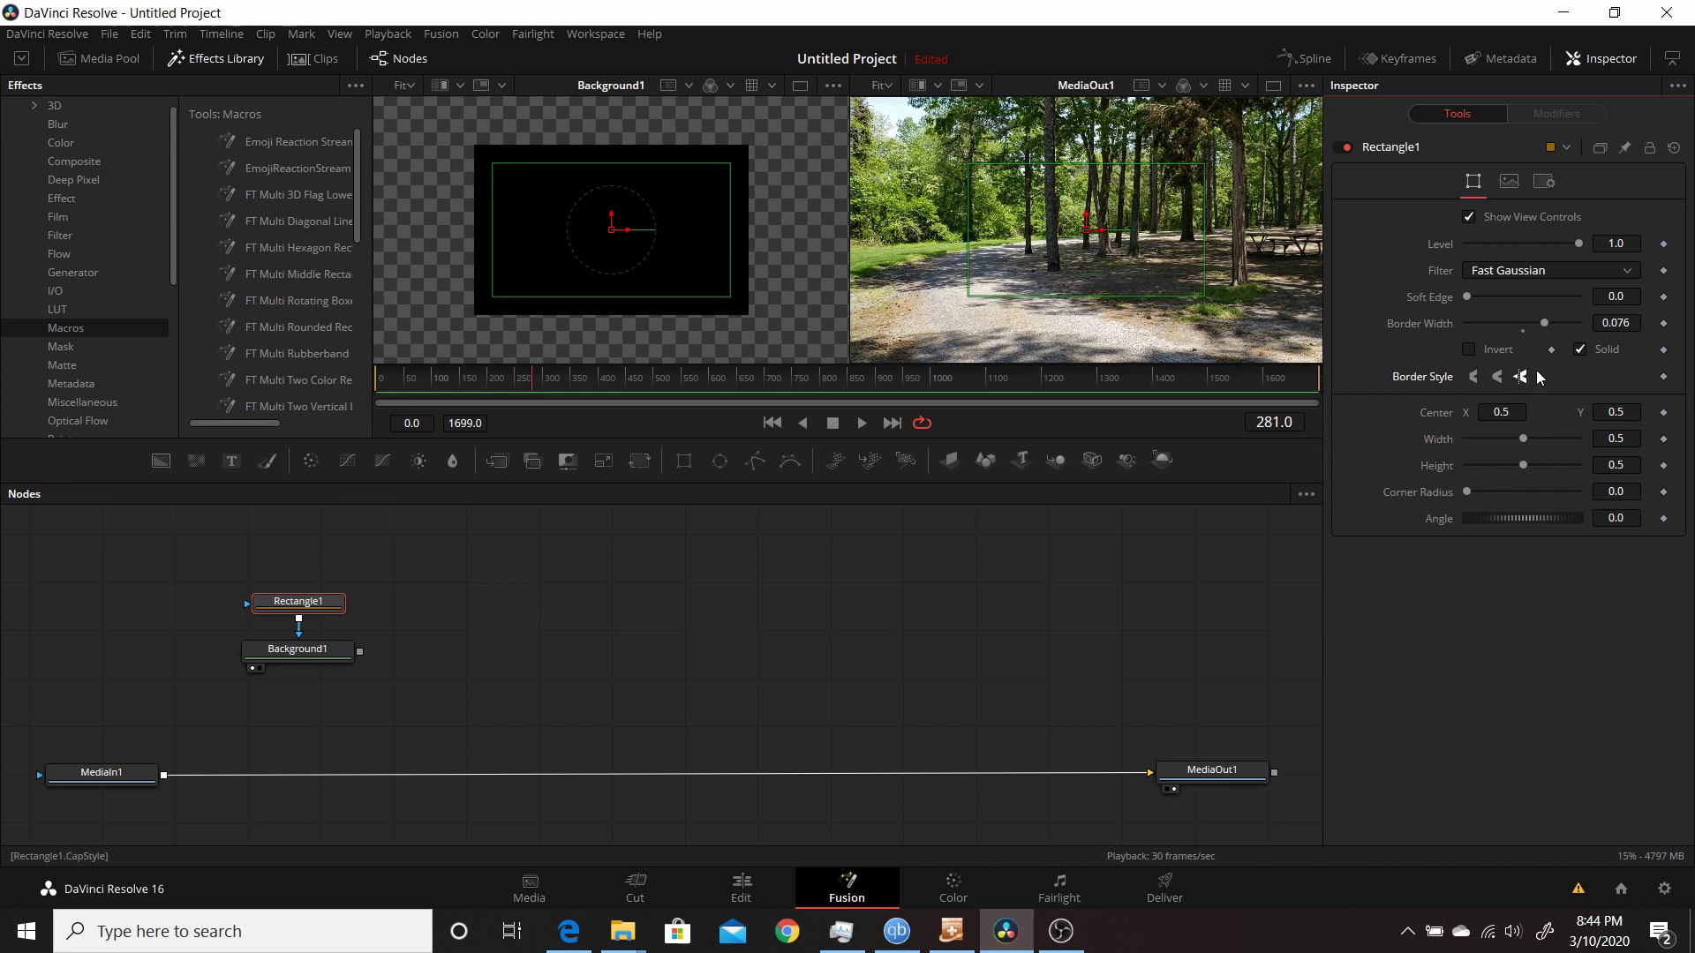
Make Rectangle1 a hollow outline and shorten its Length to 0.504.
click(1580, 350)
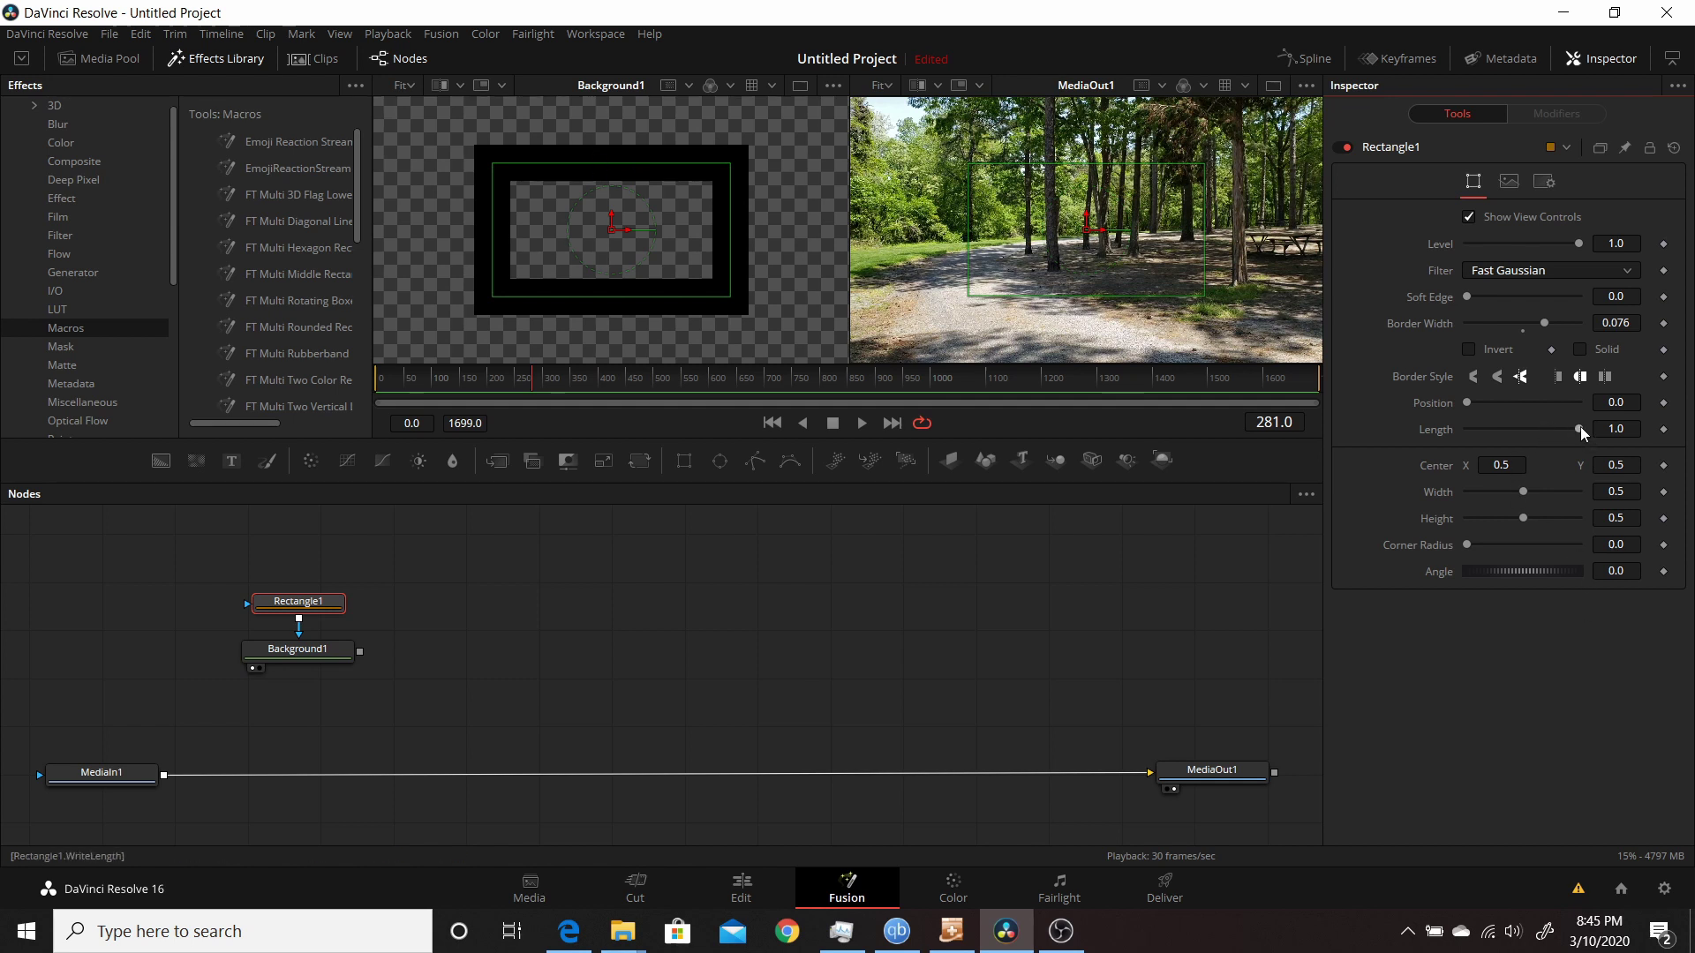
drag(1580, 426, 1566, 428)
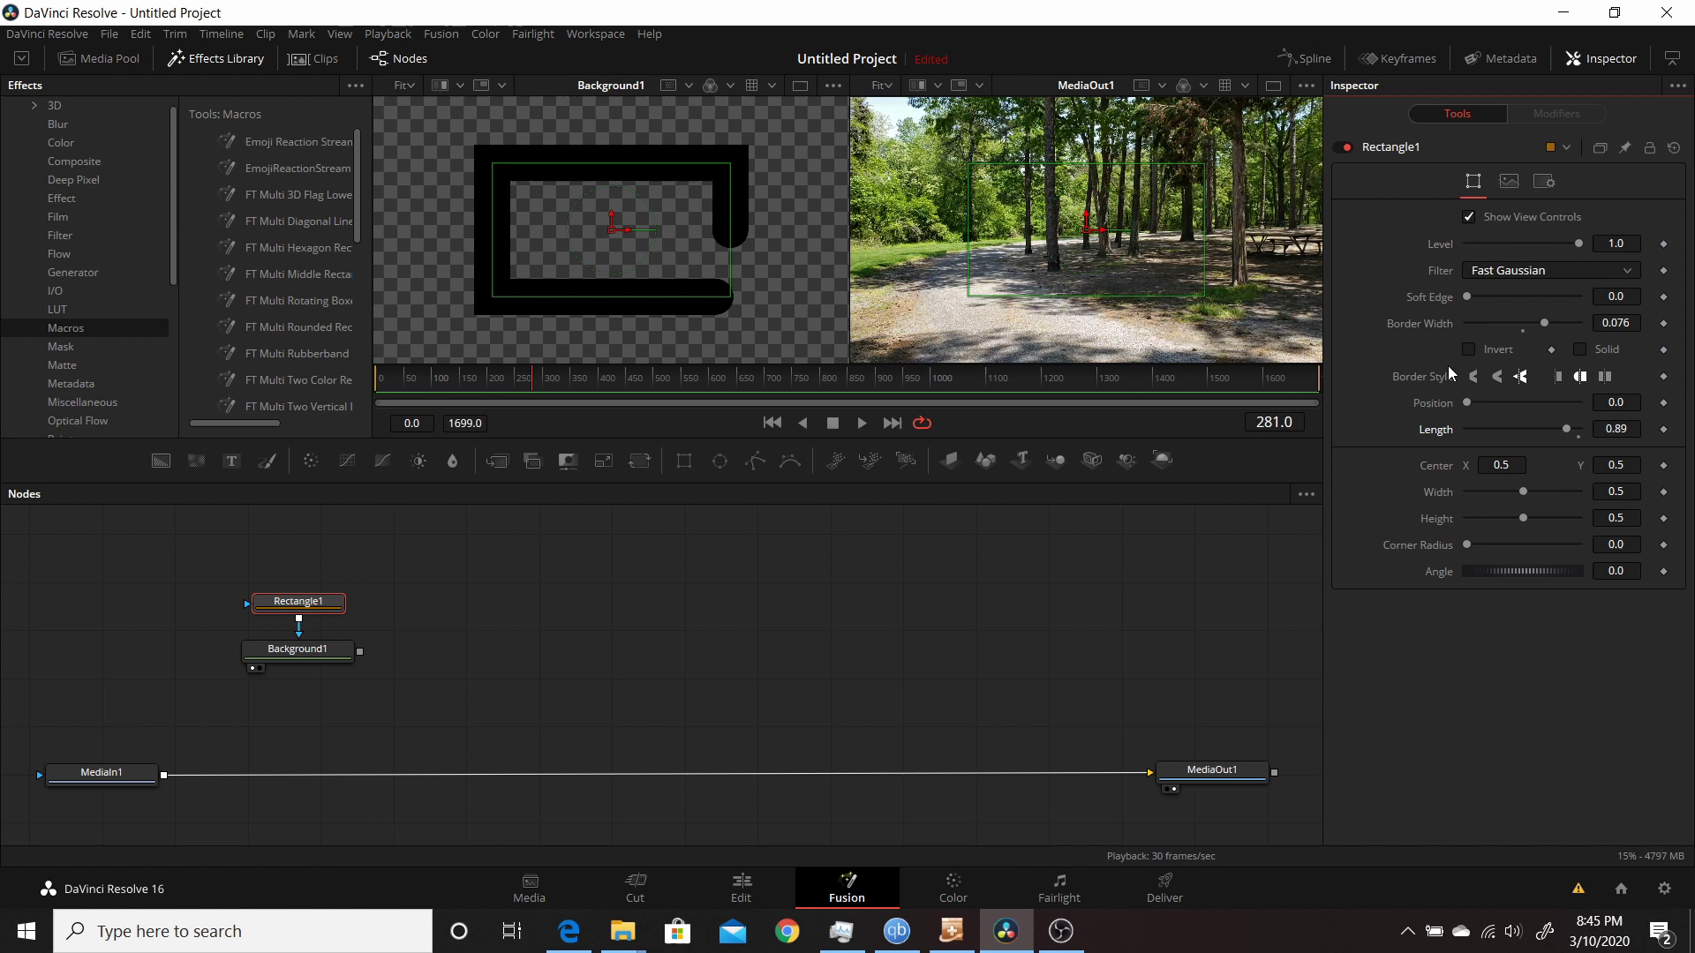
drag(1567, 430, 1523, 424)
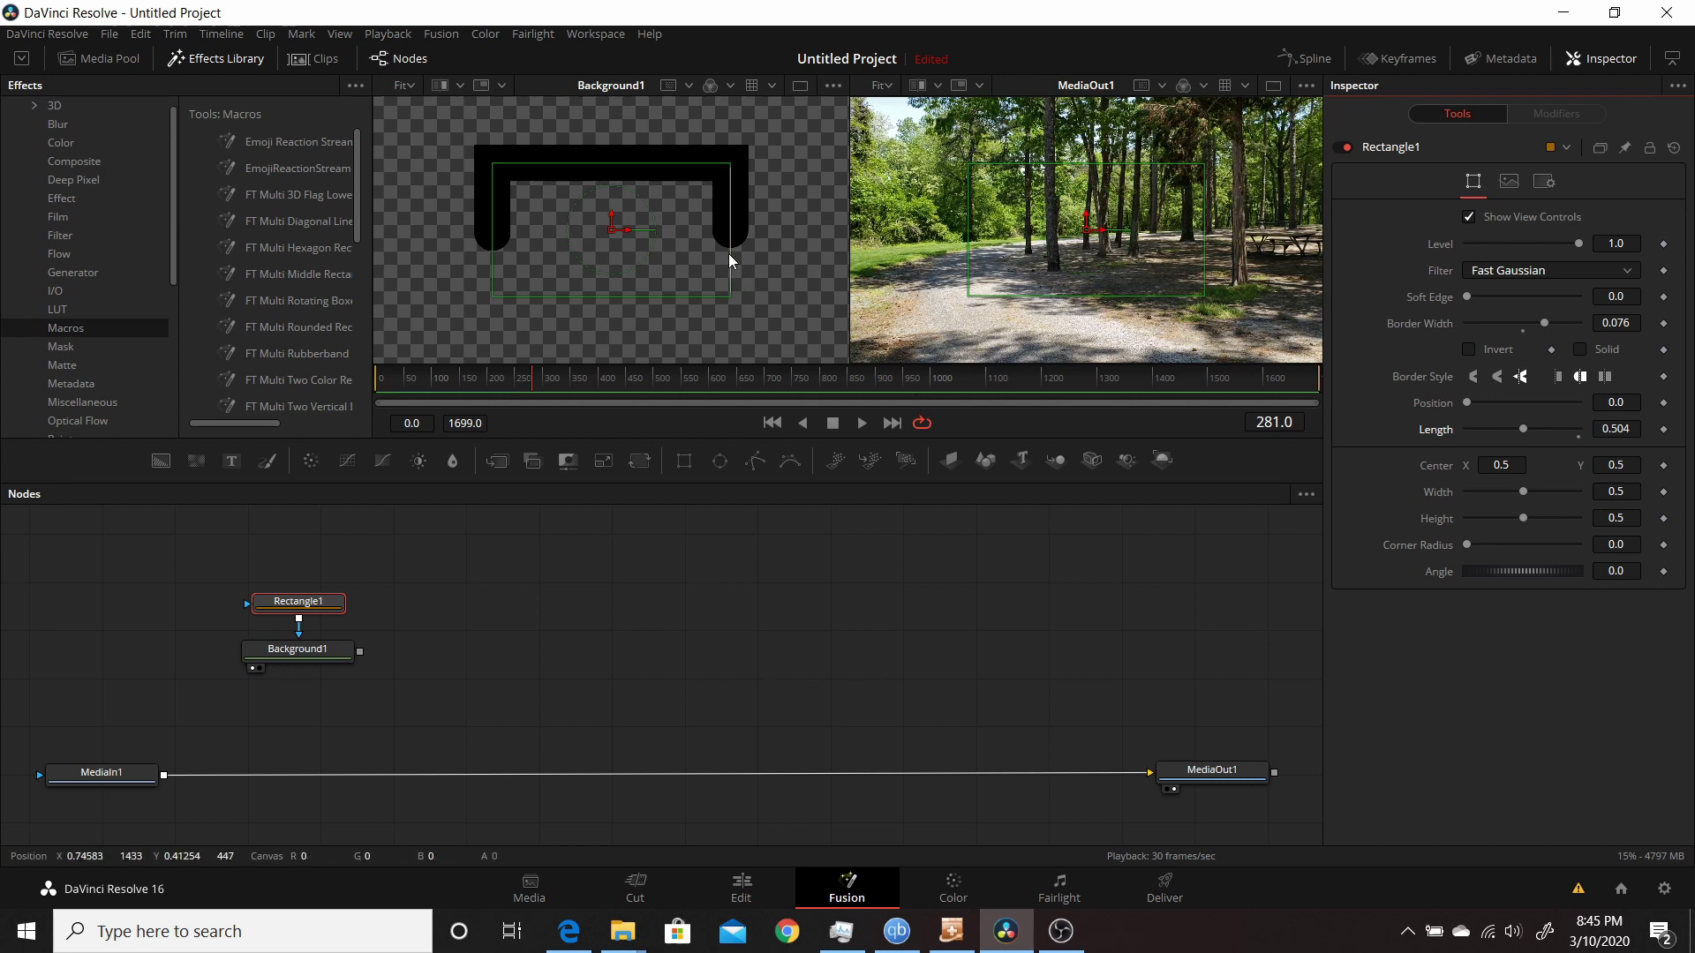
Try flat and round caps, settle on square caps, and shift the outline's Position to 0.488.
click(1559, 377)
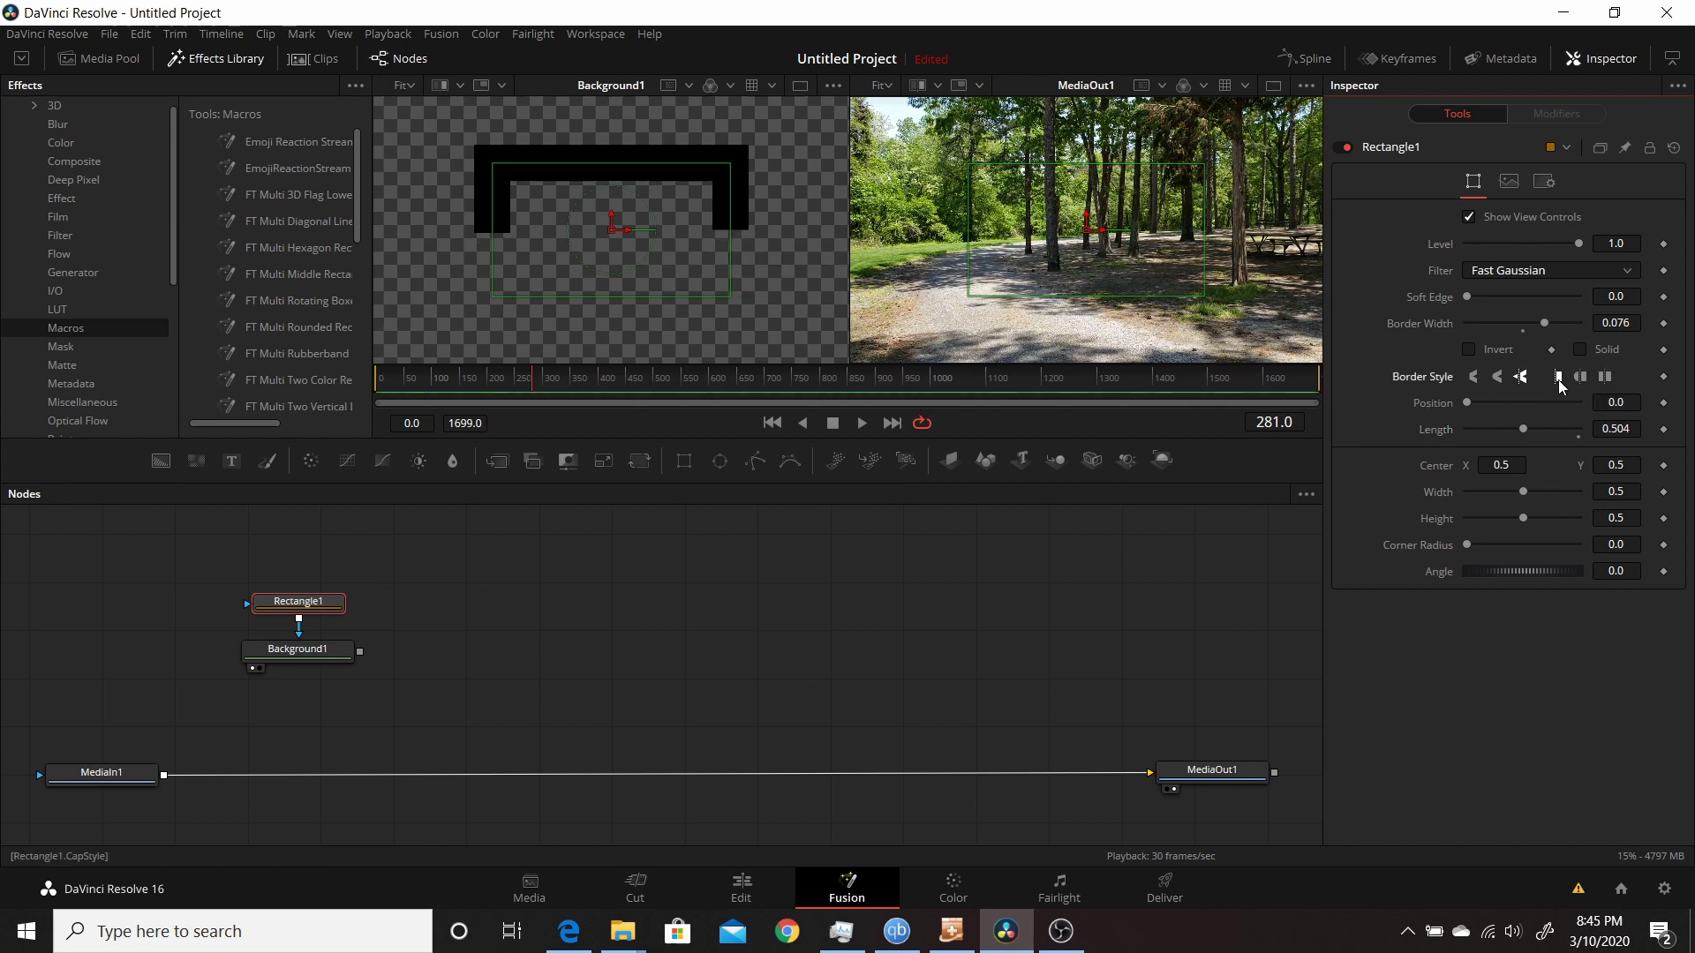
click(1580, 385)
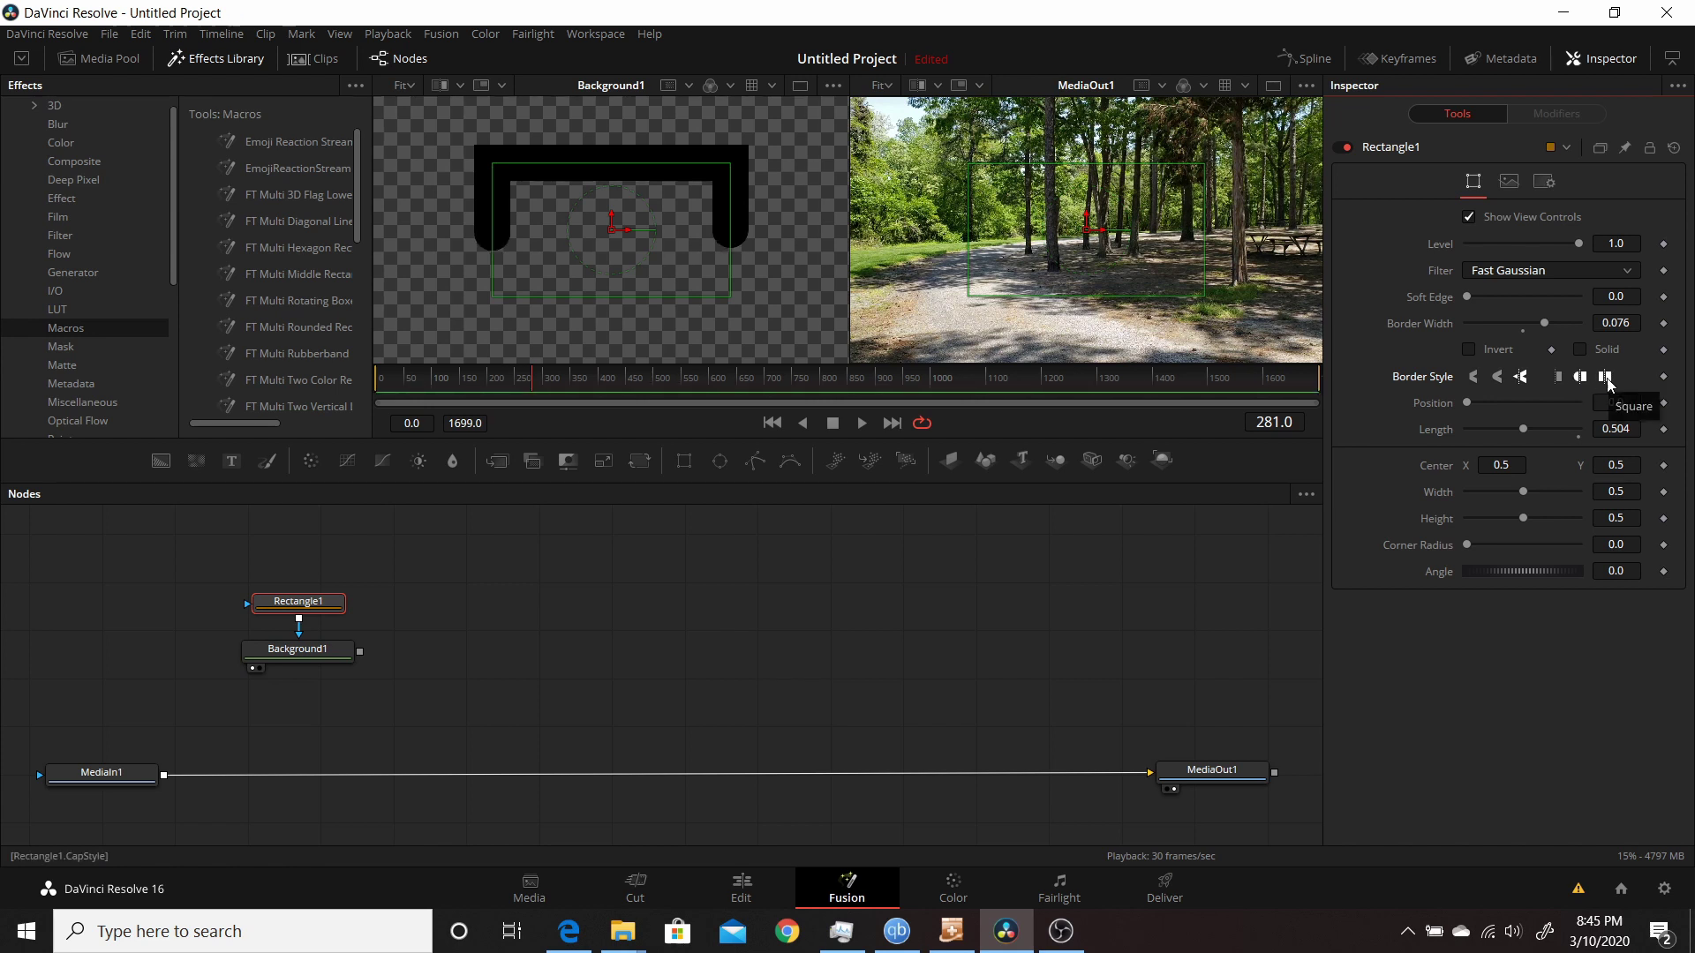
click(1607, 380)
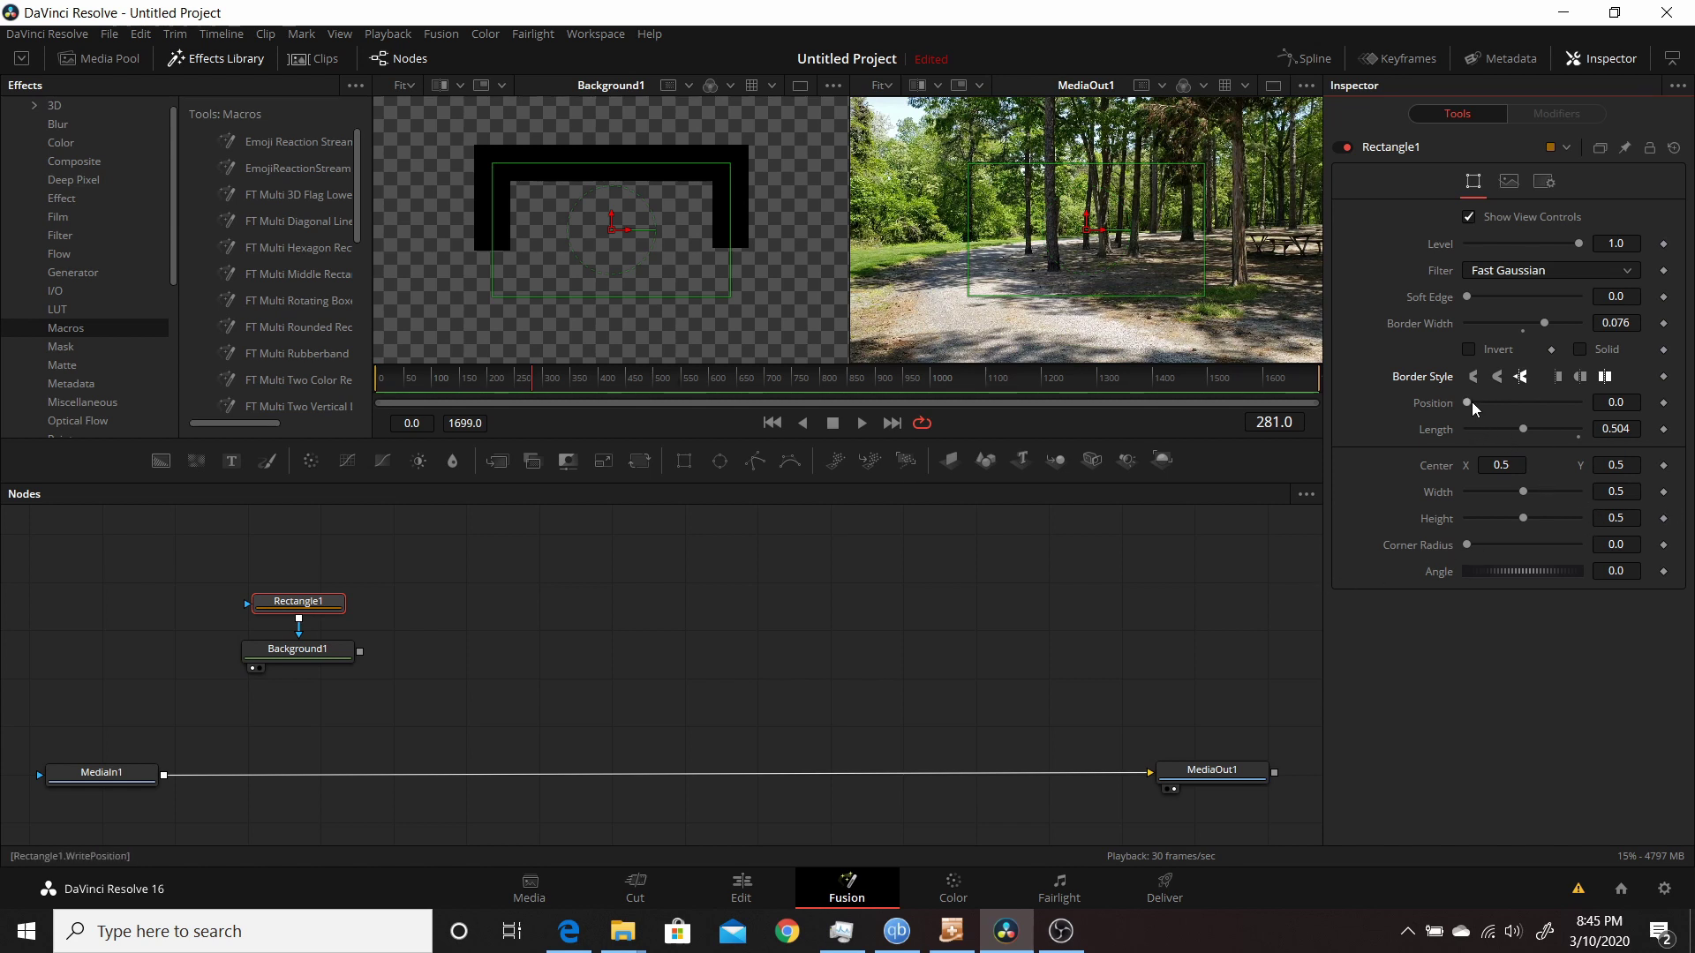
drag(1469, 402, 1522, 400)
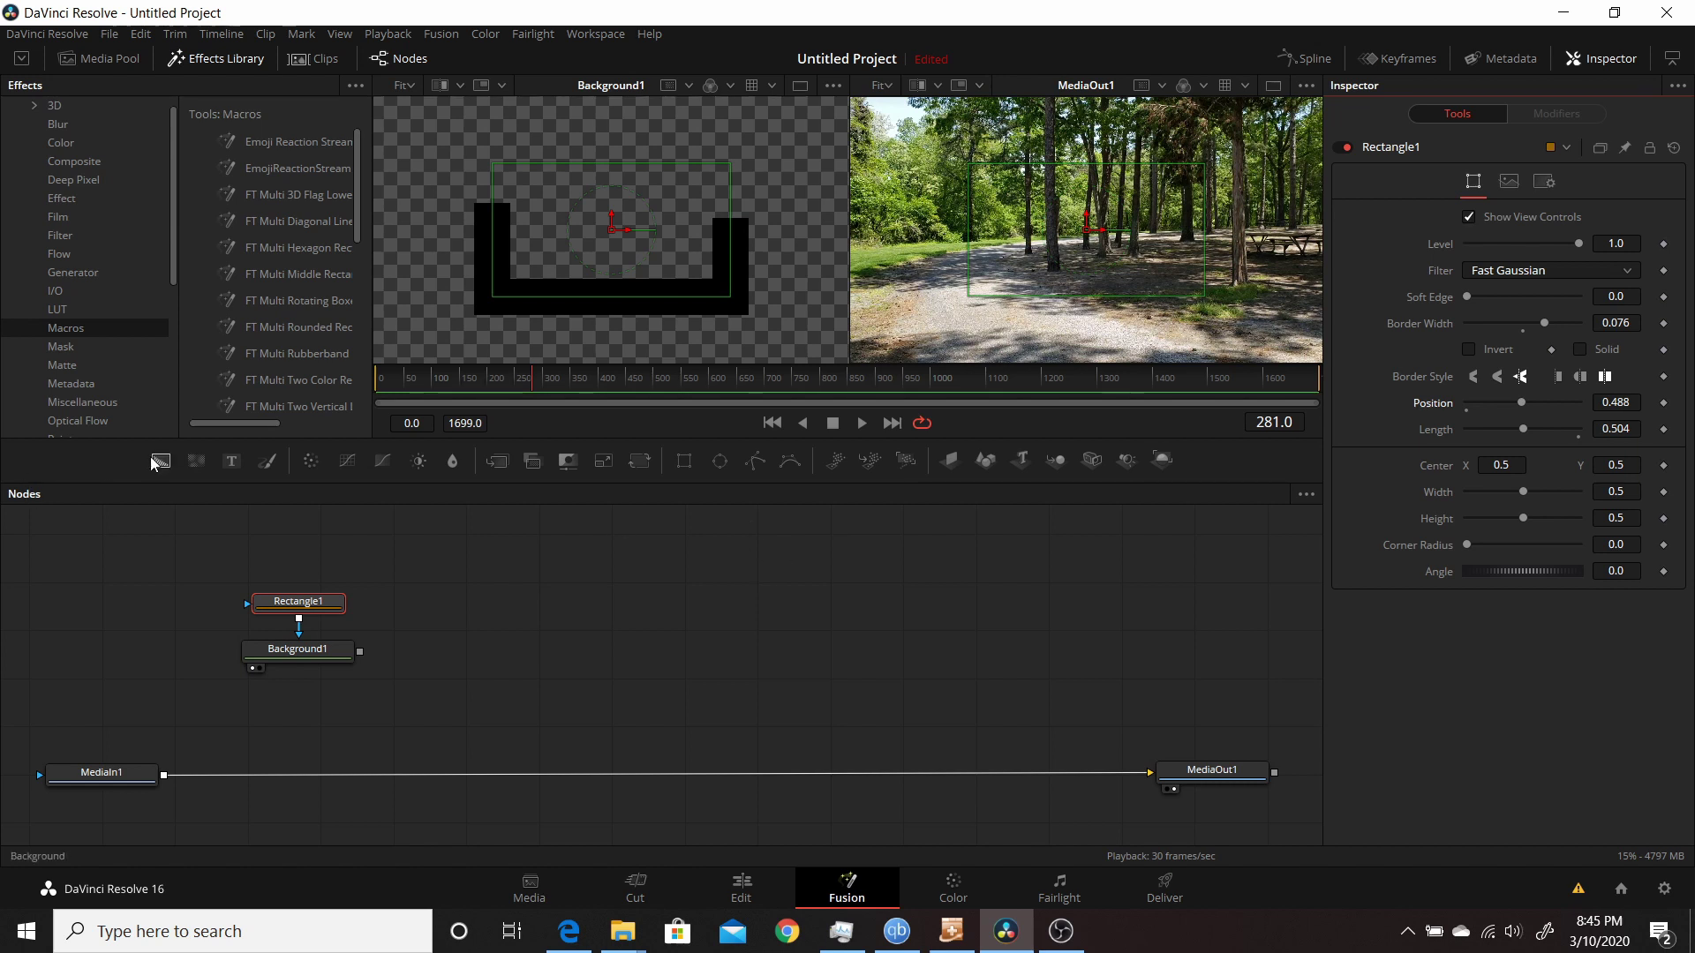
Add a Background2 node masked by Ellipse1, view Background2, and select Ellipse1.
drag(161, 461, 540, 648)
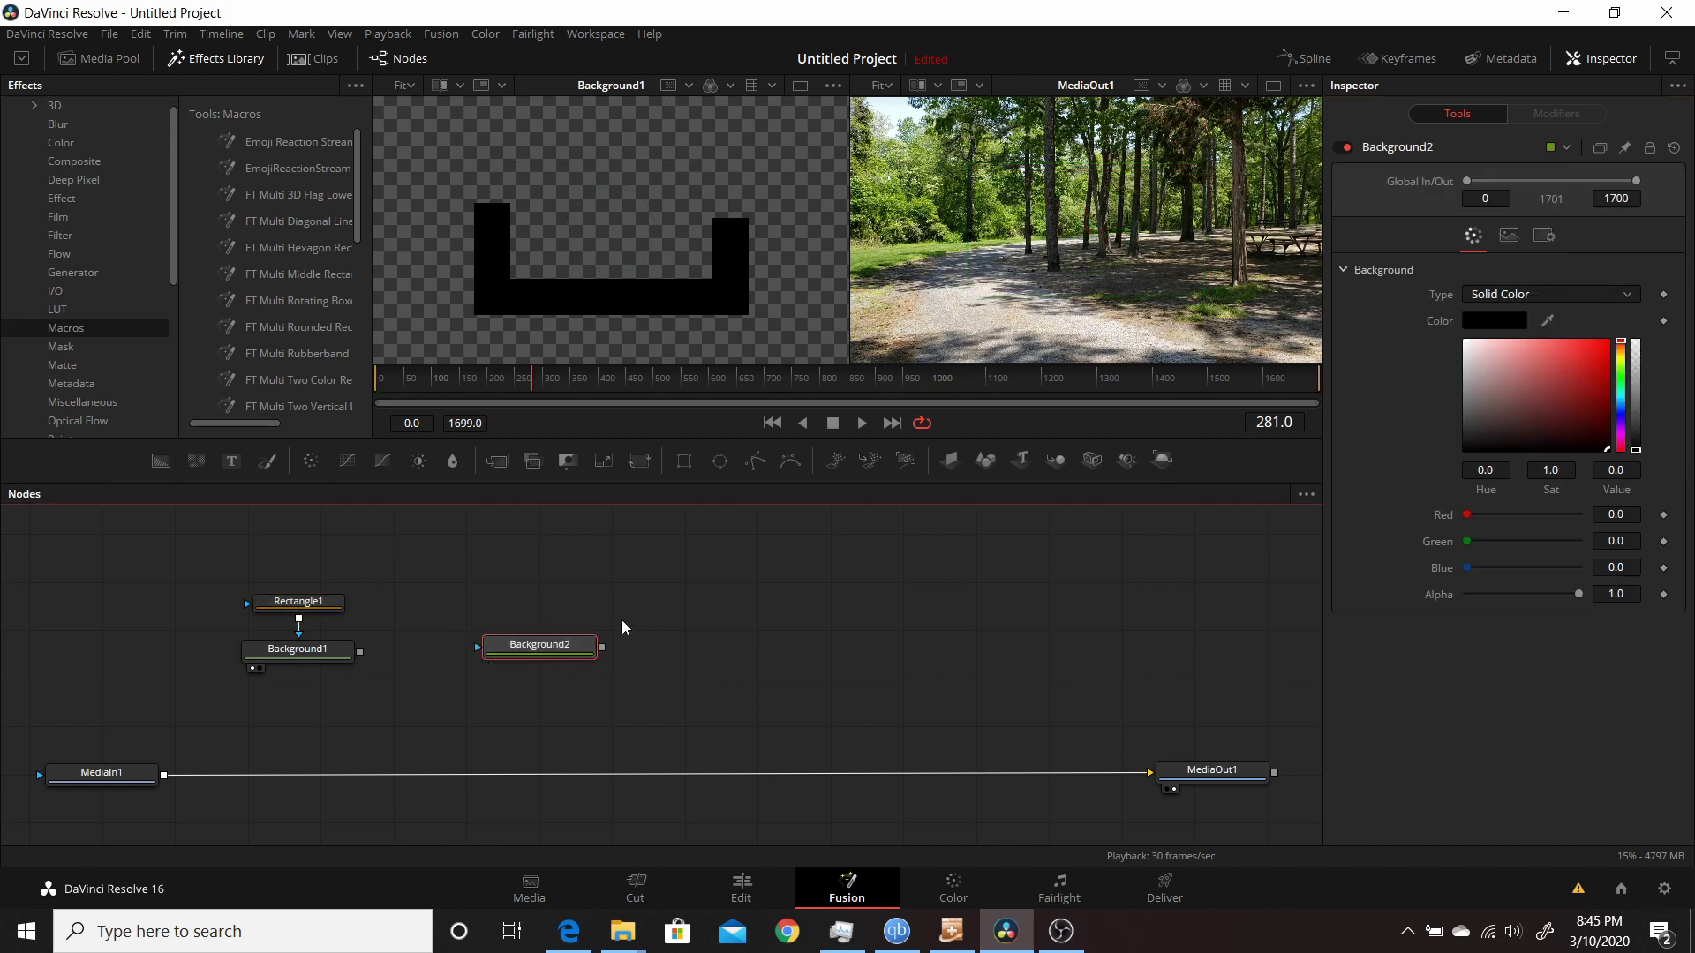
click(720, 462)
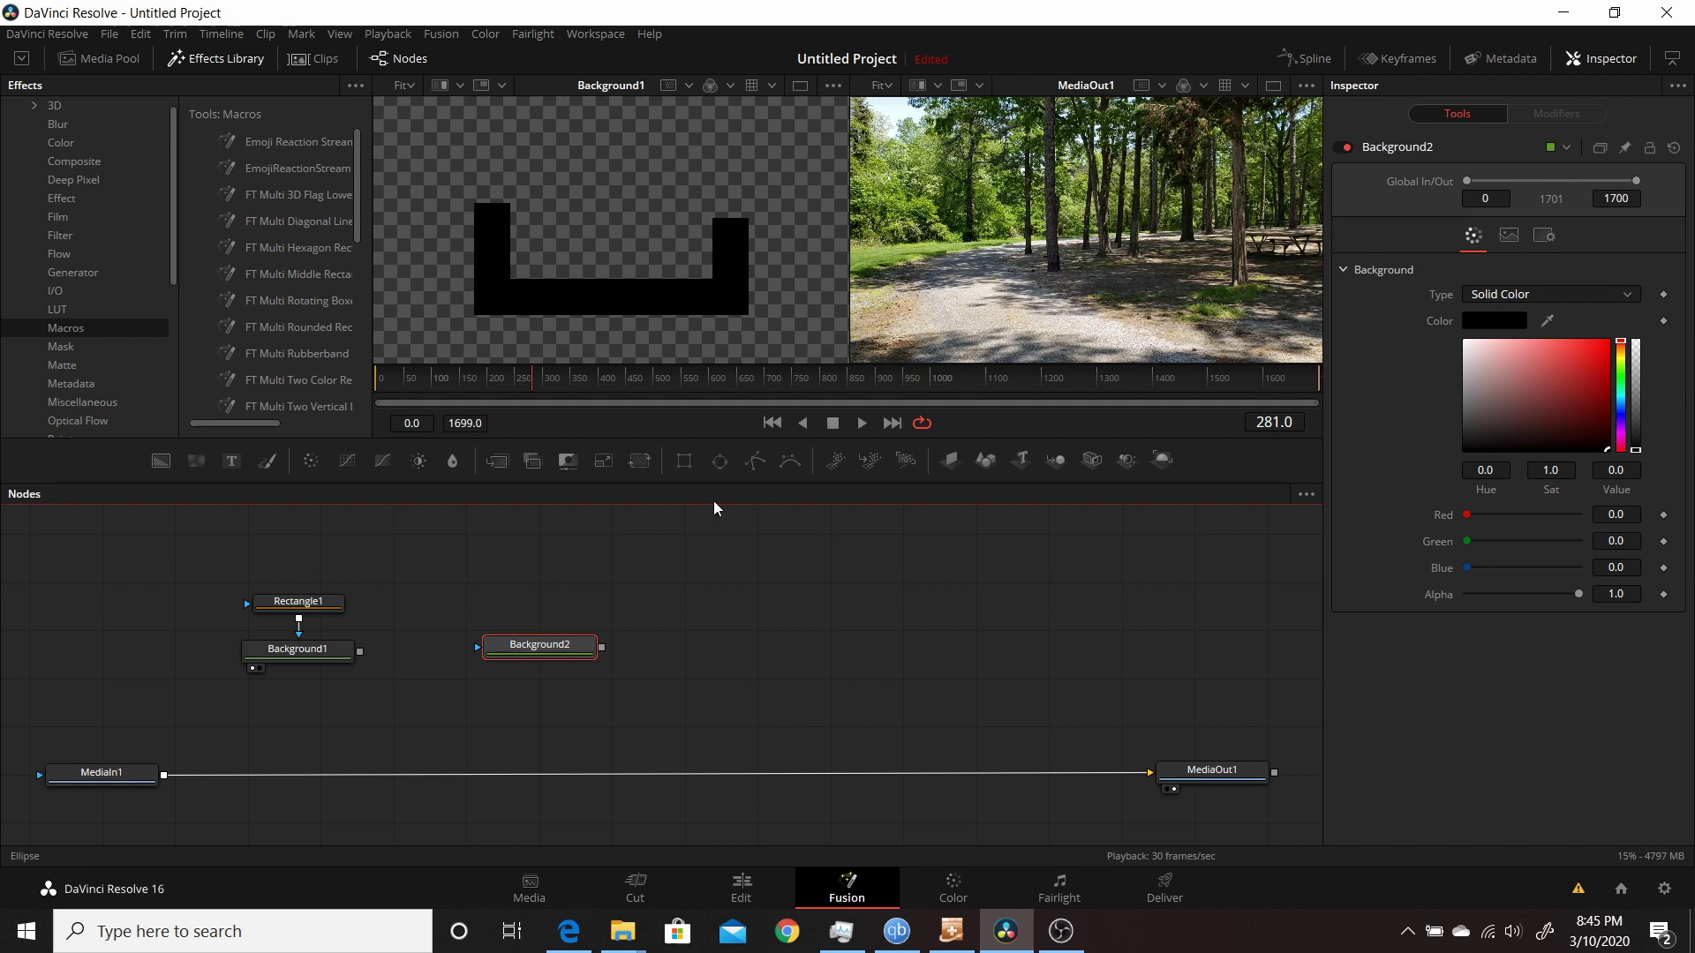
click(549, 645)
key(1)
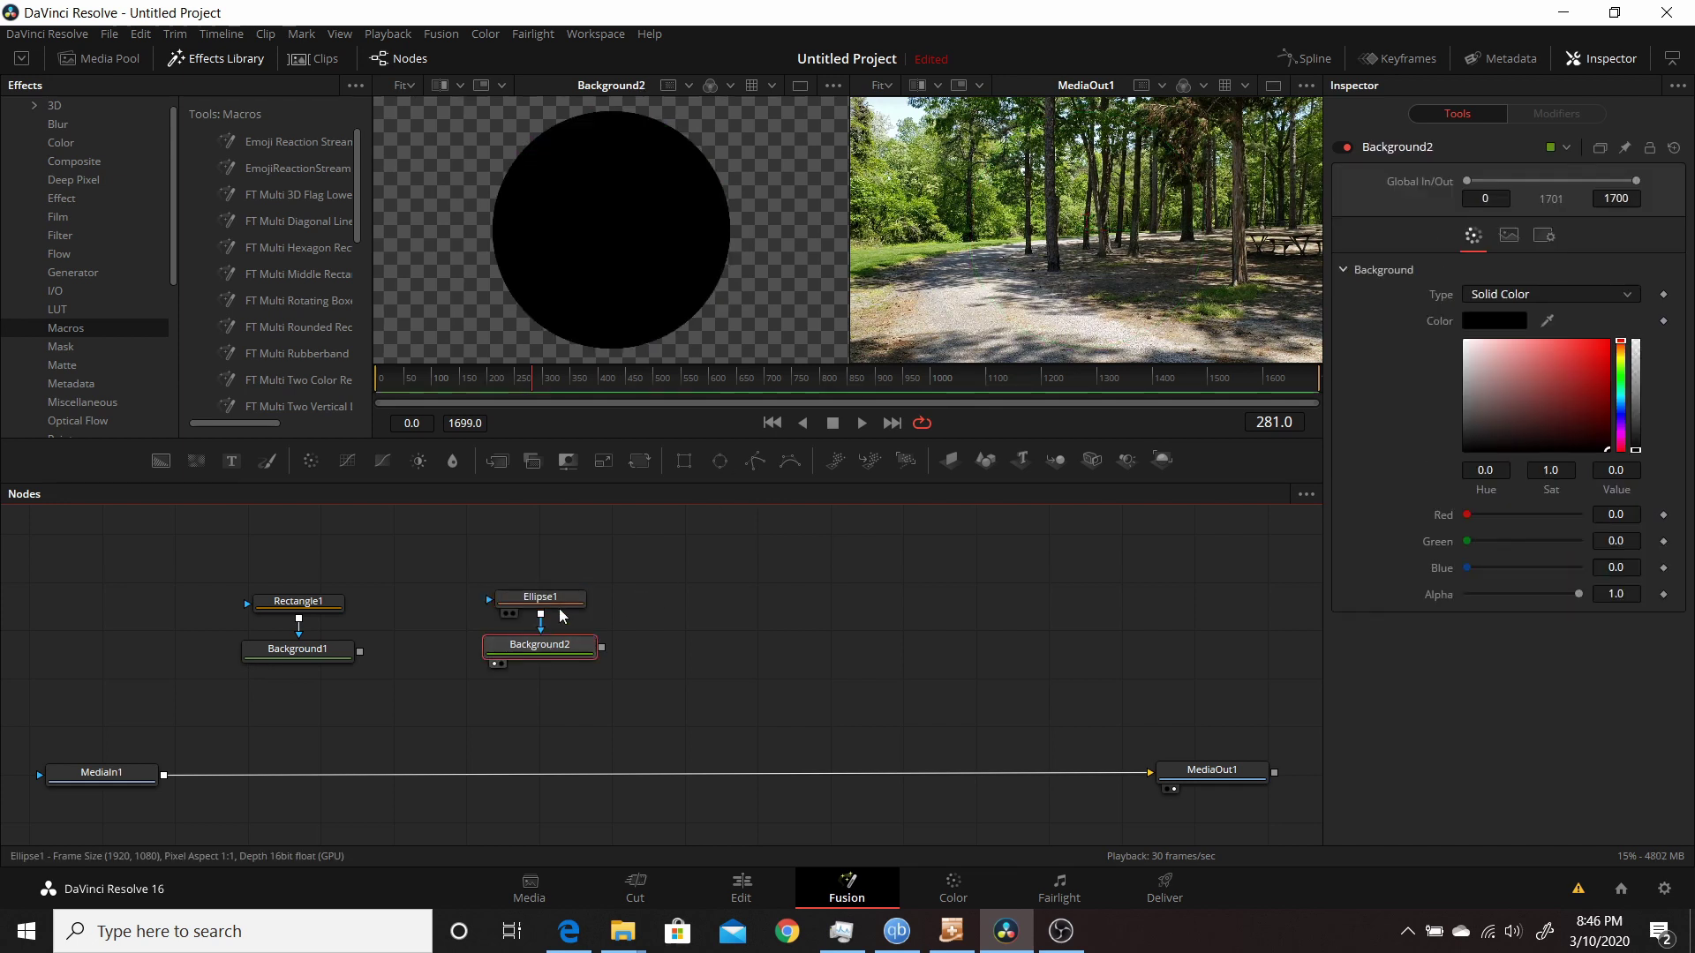
click(562, 600)
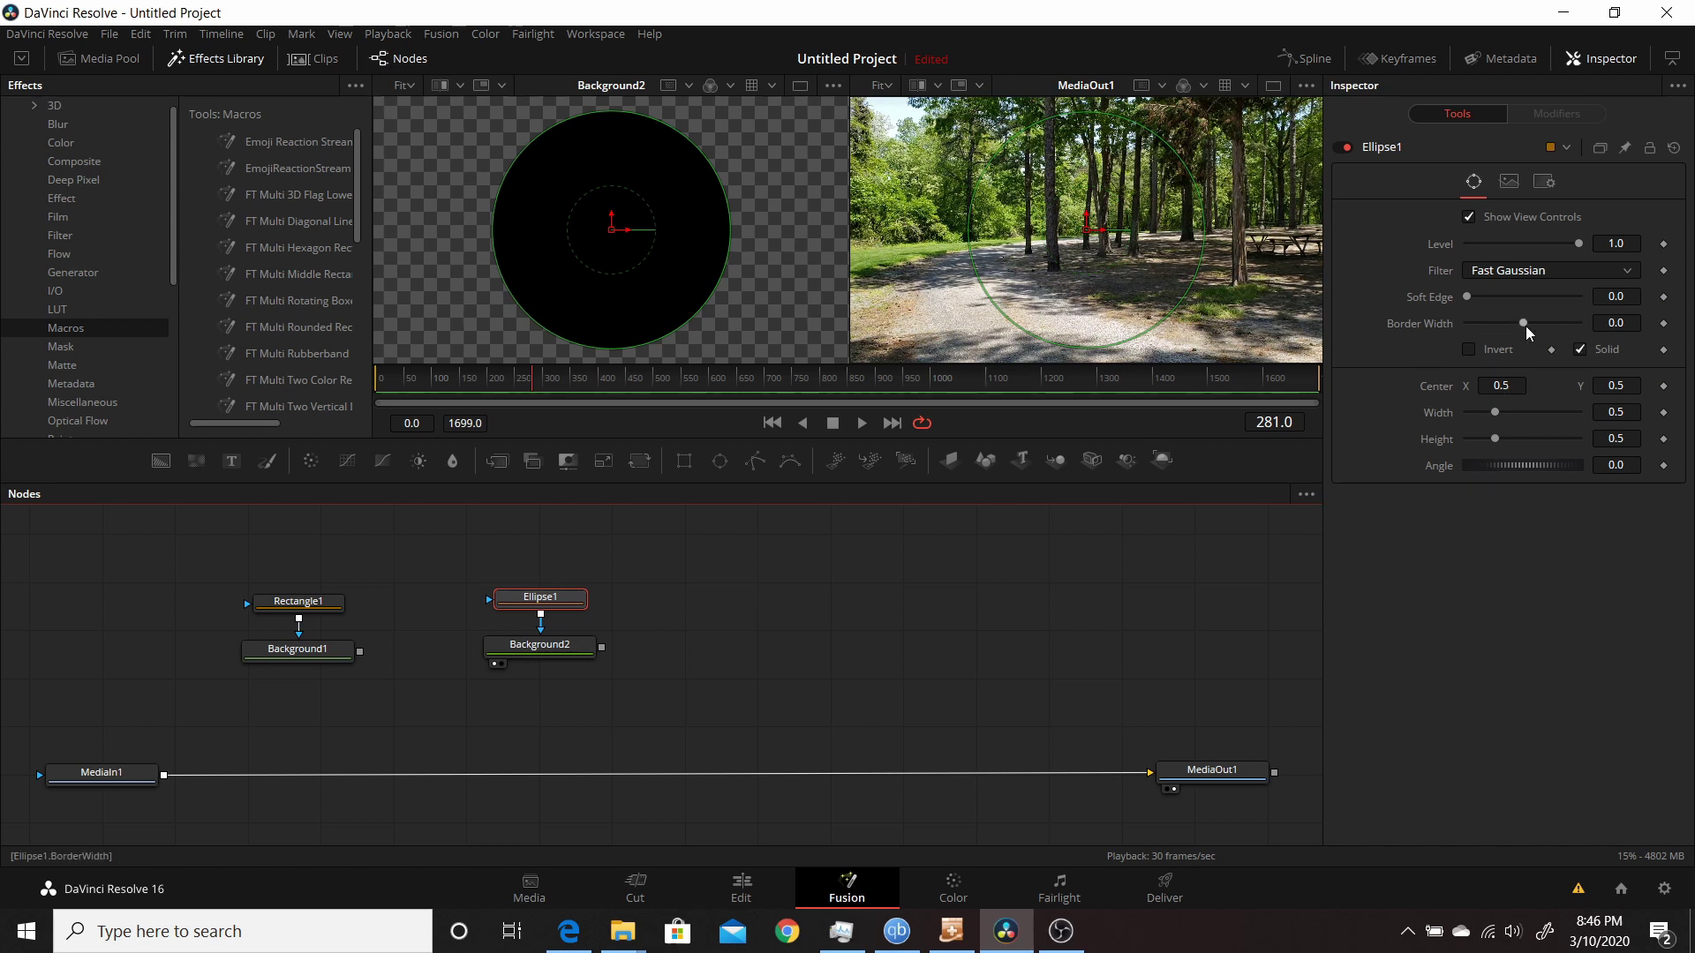
Make Ellipse1 a hollow 0.038-wide ring arc: Length 0.795, Position 0.331, square end caps.
drag(1525, 326, 1534, 326)
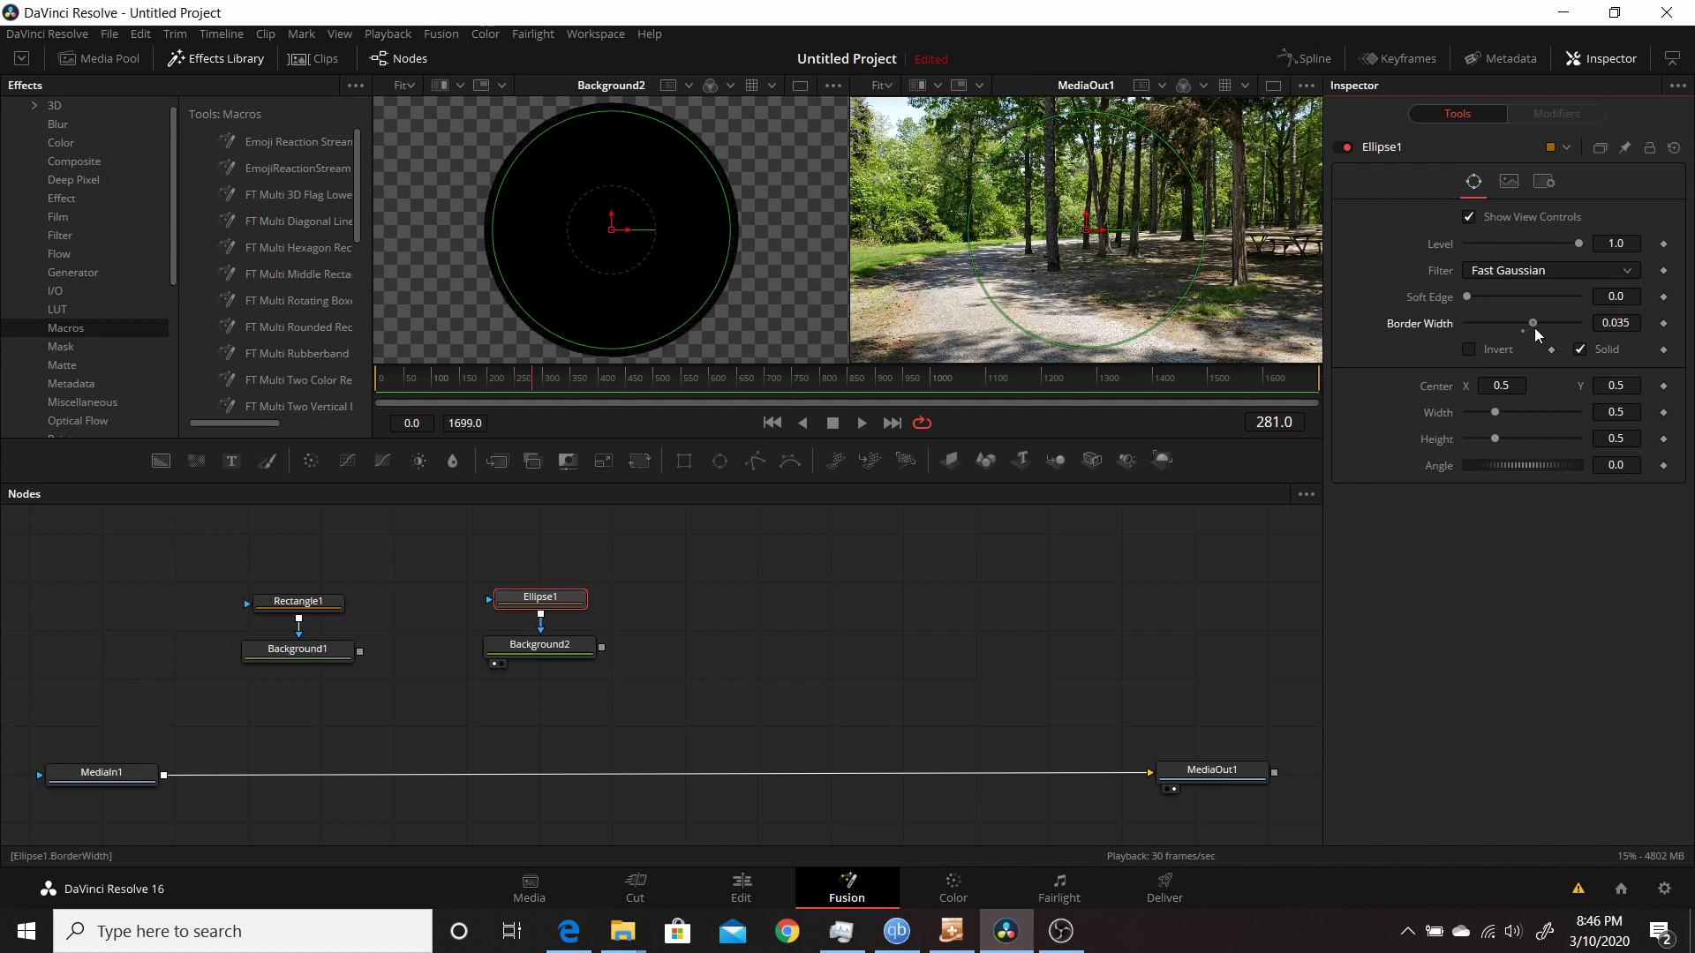
click(1579, 350)
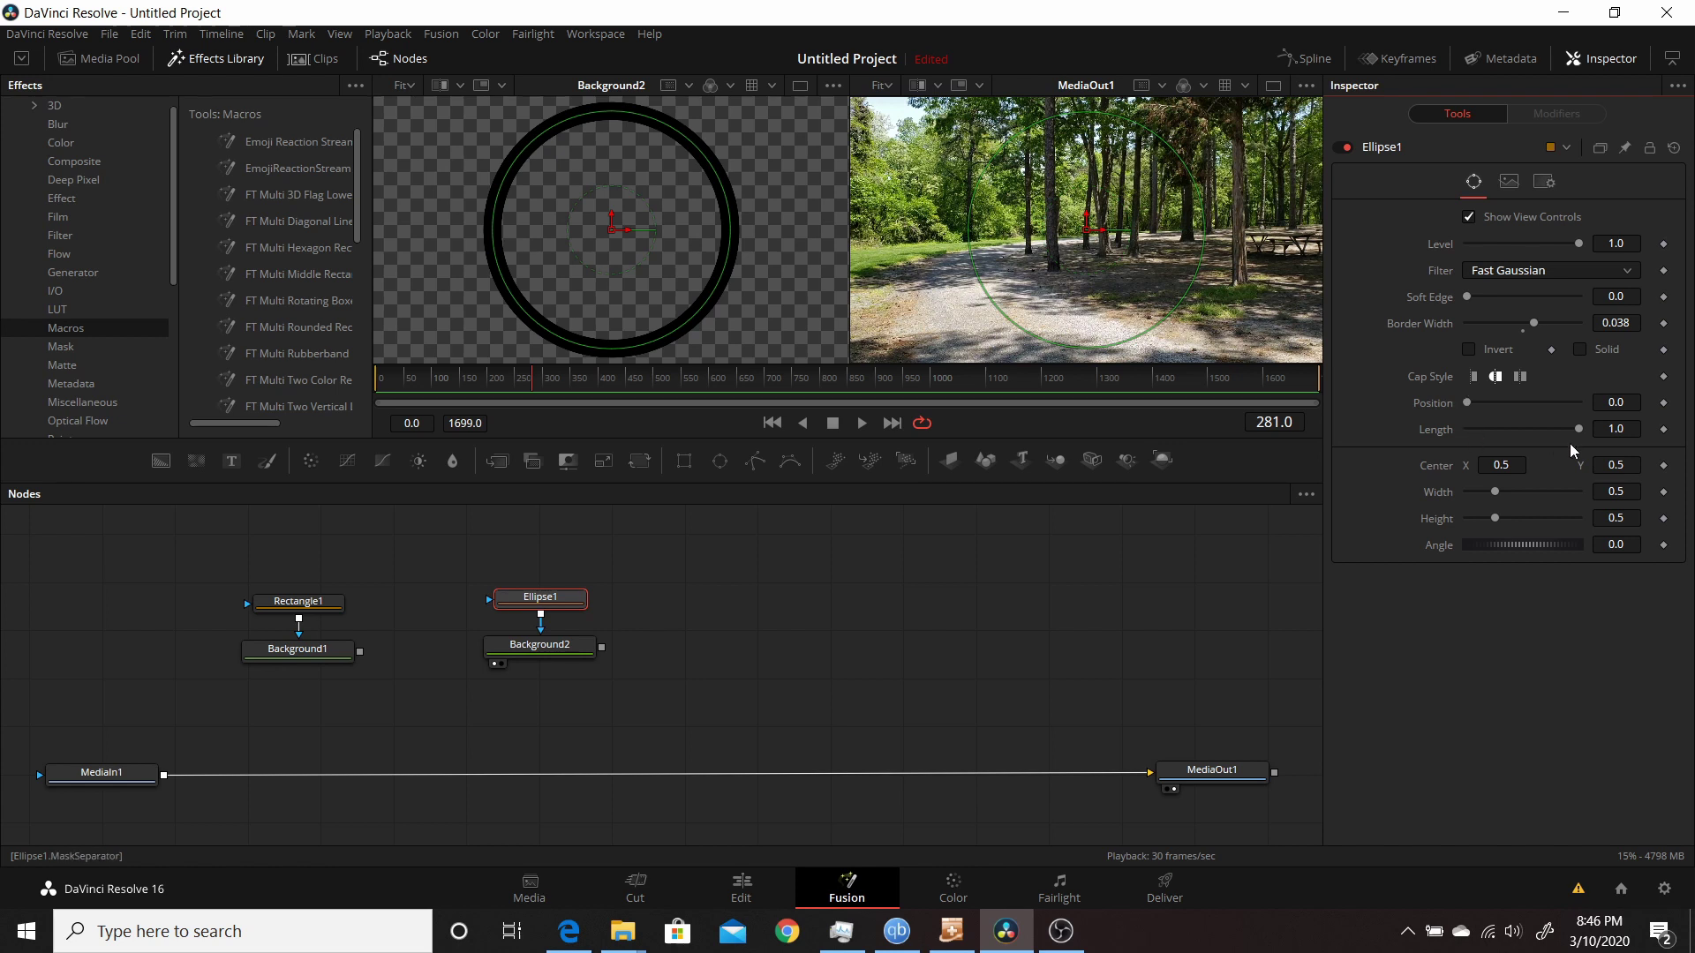
drag(1581, 427, 1479, 404)
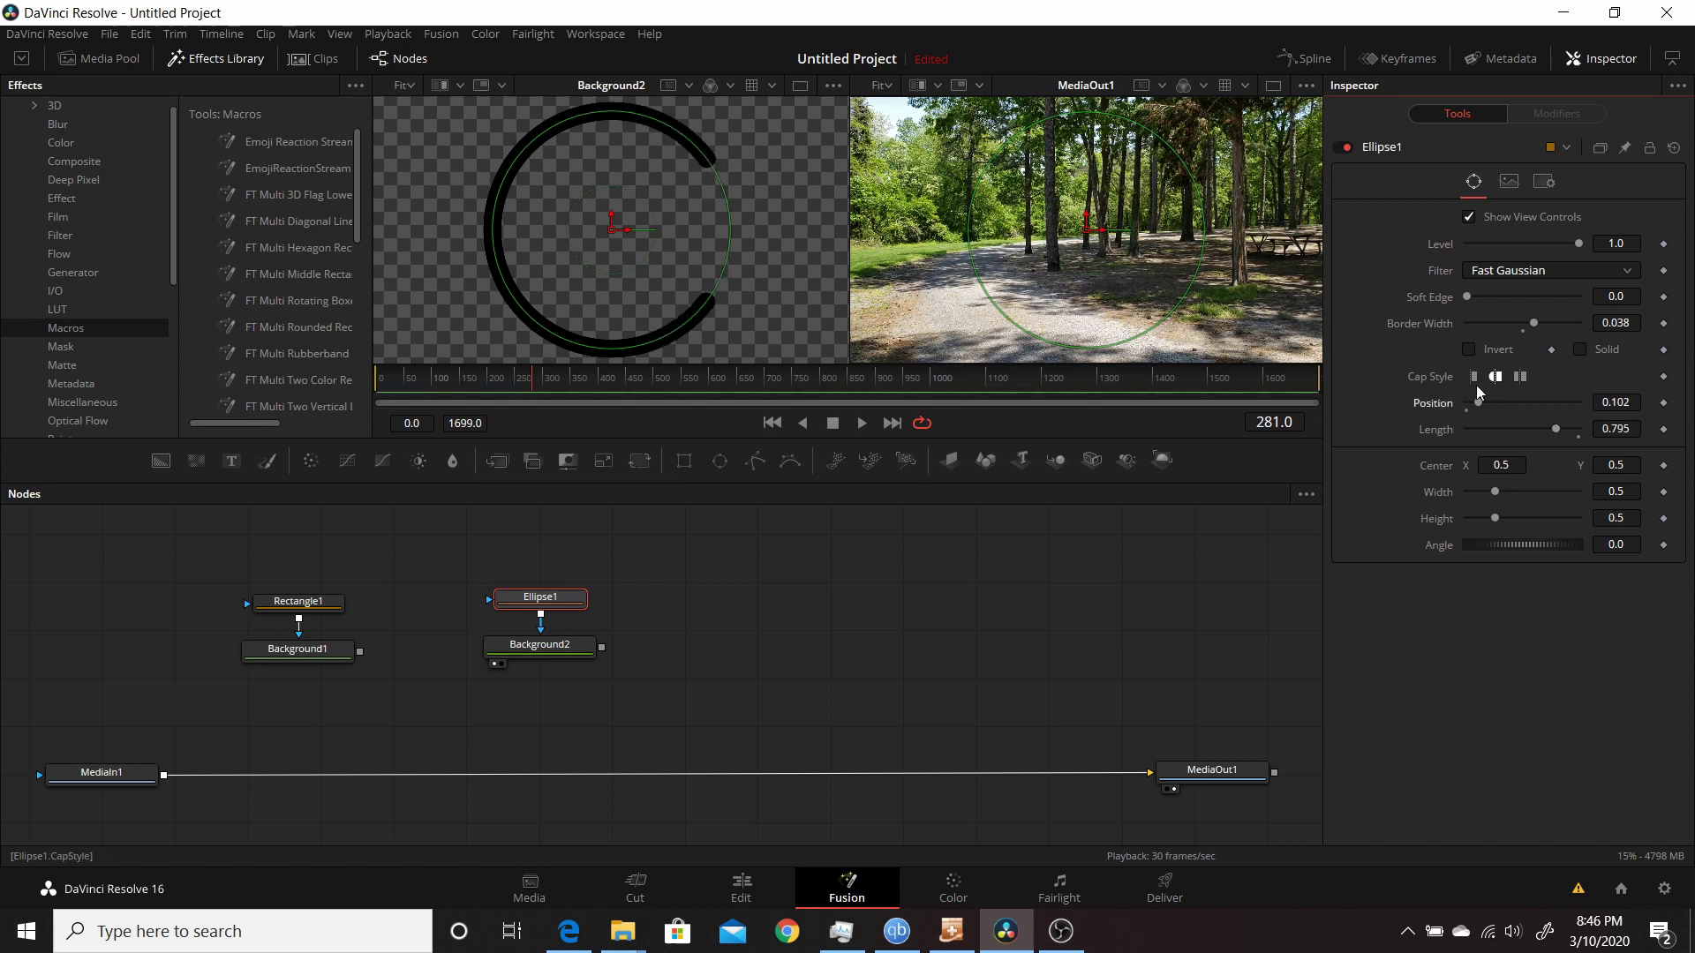
click(833, 554)
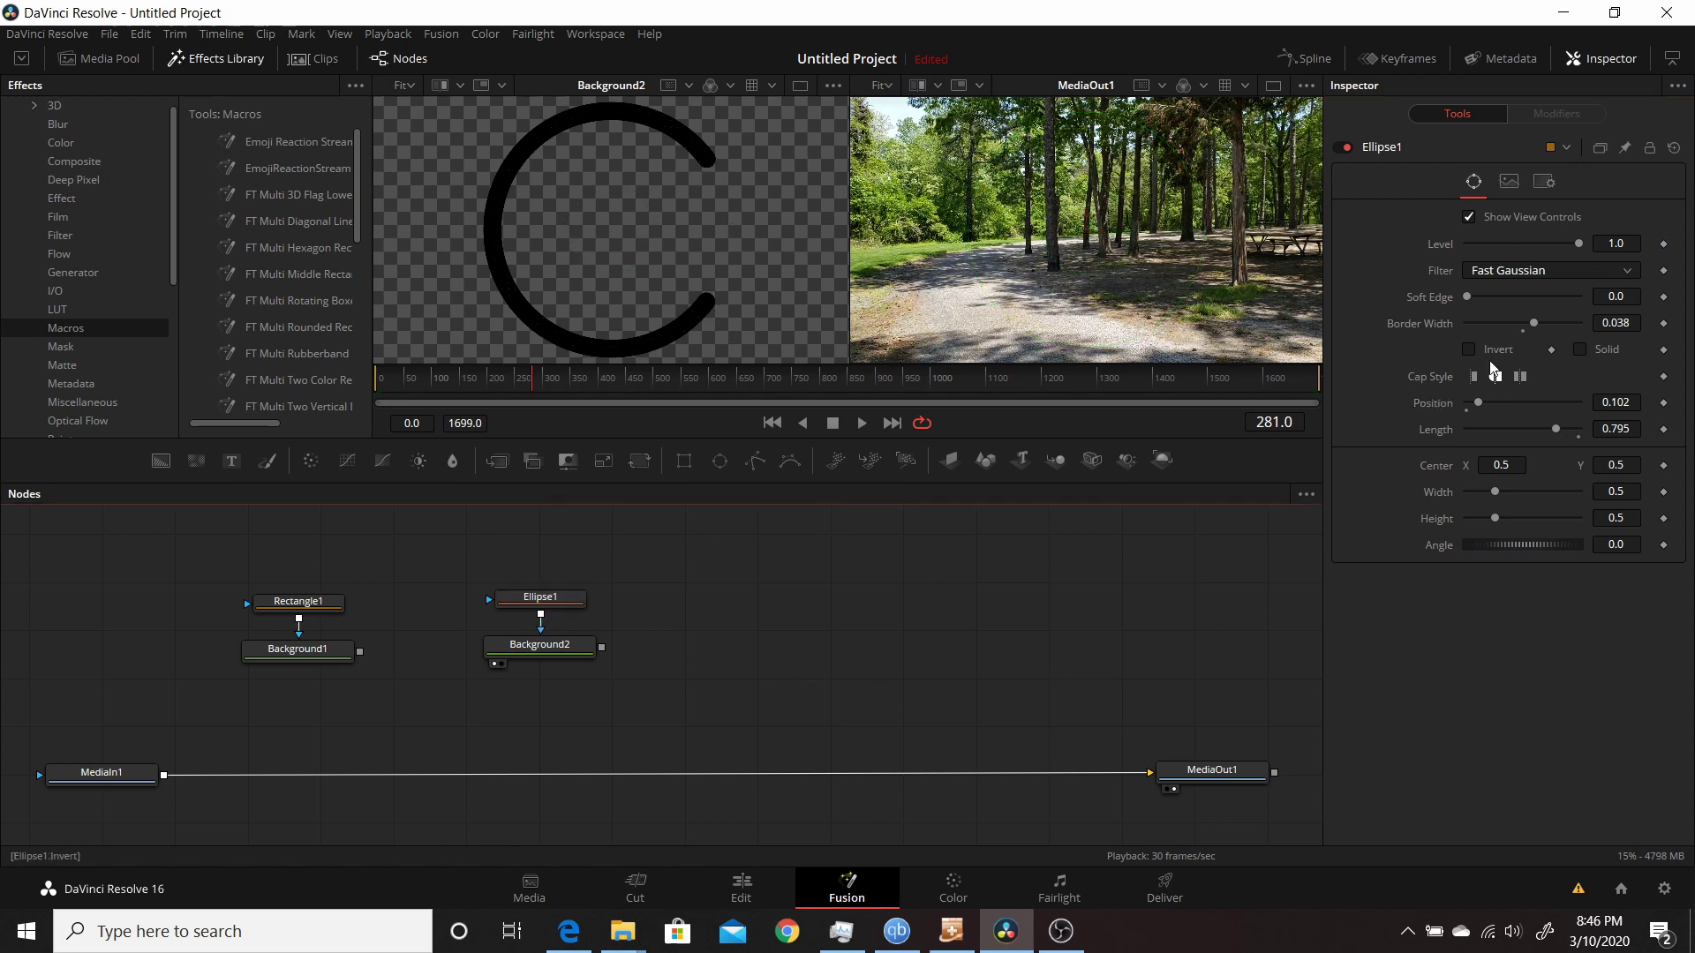
click(1473, 377)
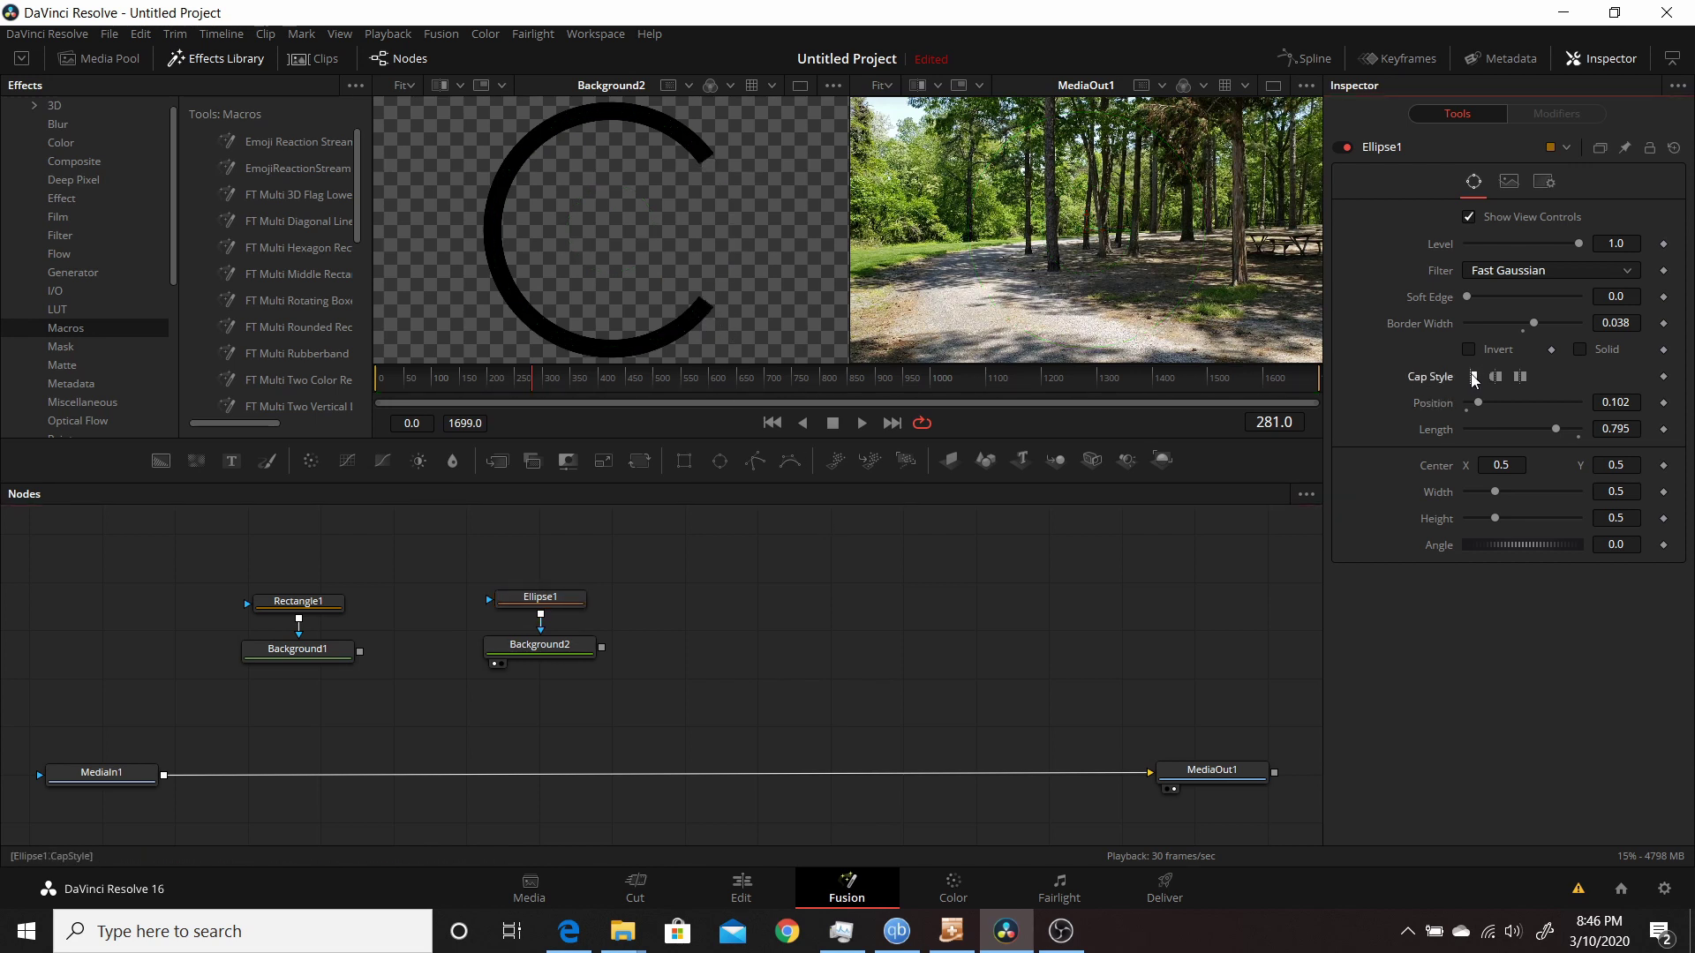
click(1520, 378)
drag(1481, 406, 1507, 407)
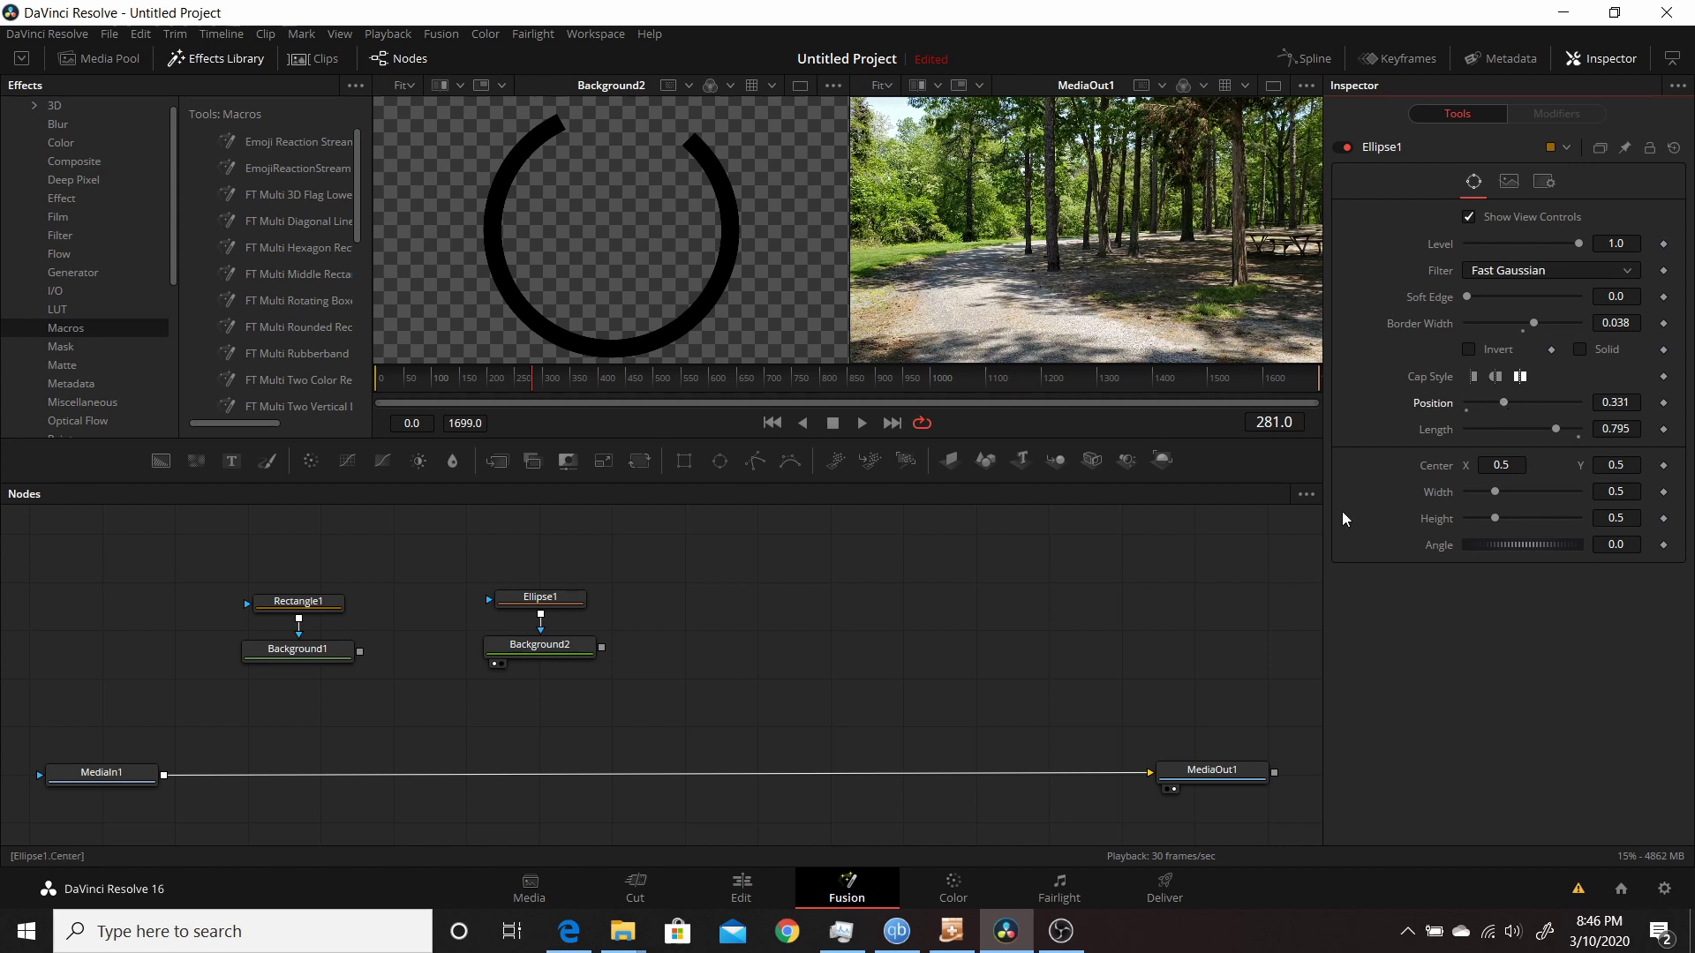
Add a Background3 node masked by Polygon1 and select Polygon1.
drag(152, 458, 771, 641)
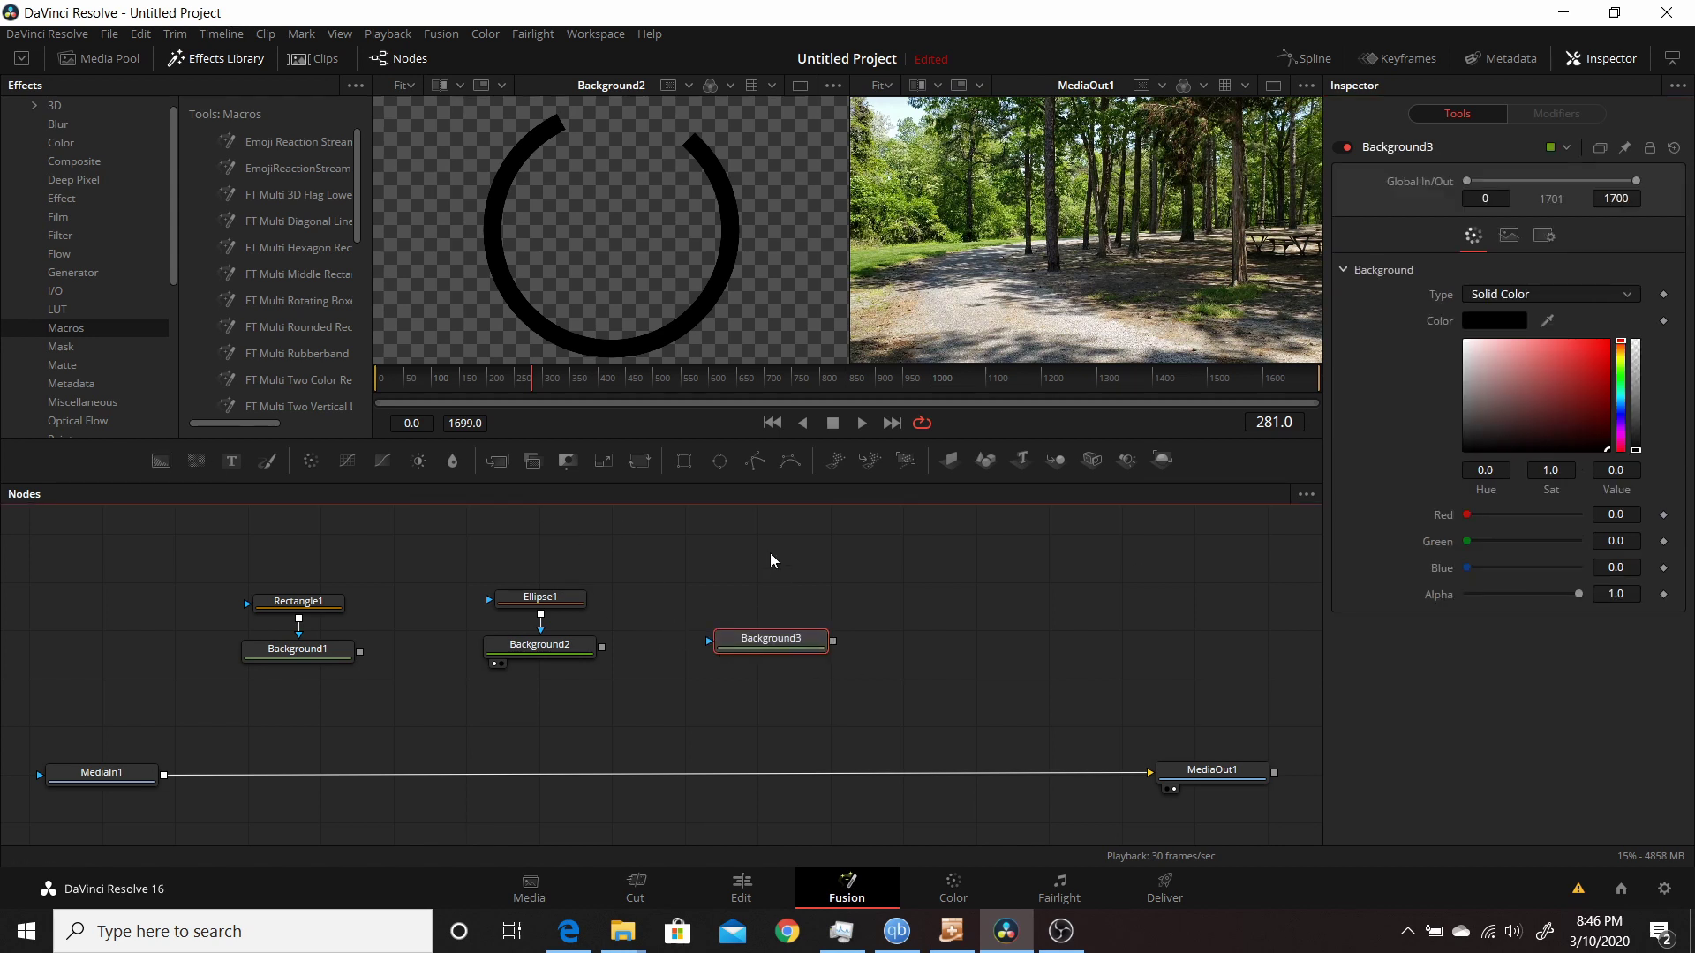
click(758, 460)
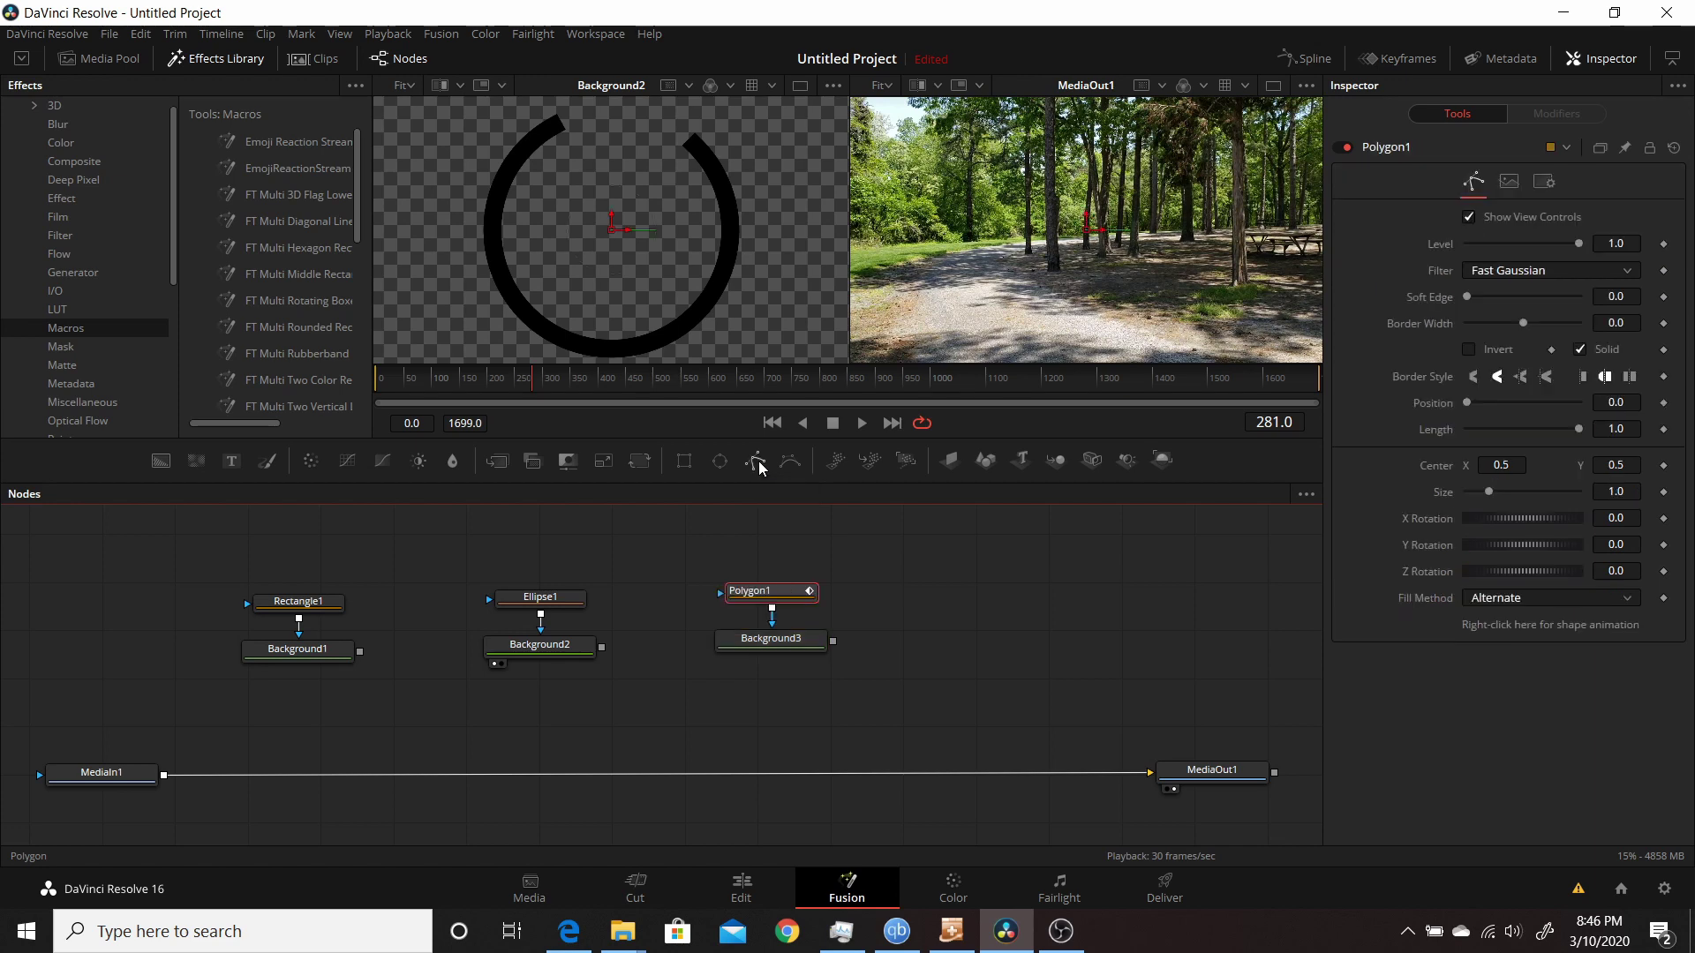
click(776, 642)
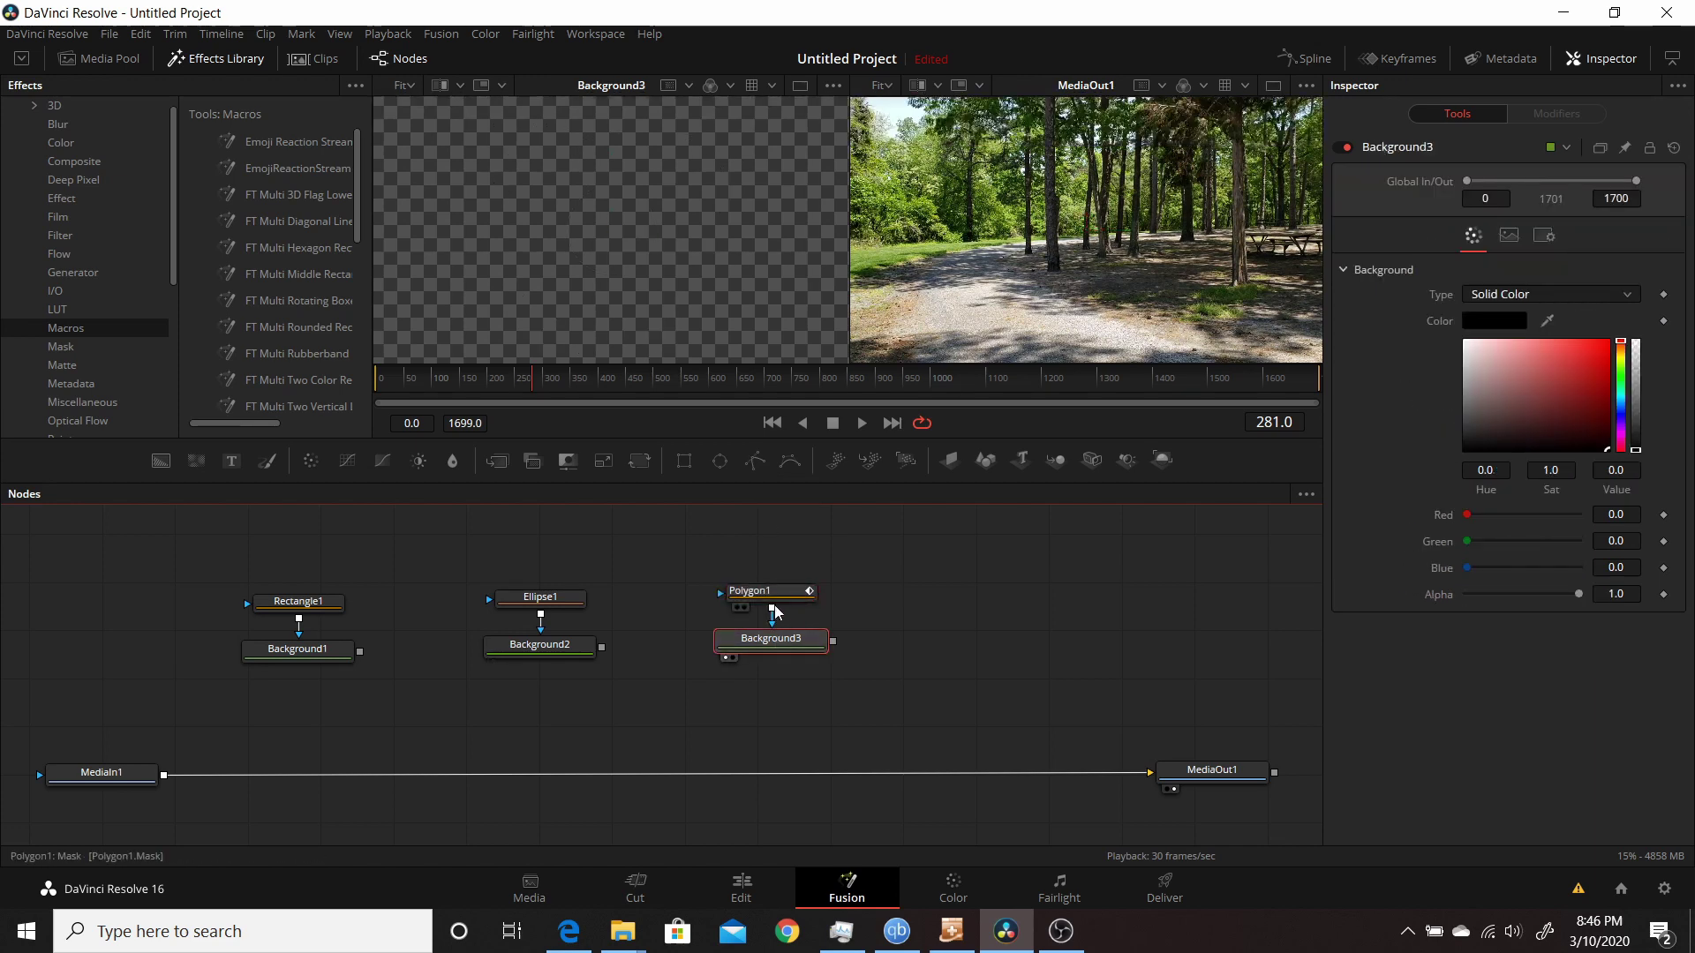
click(774, 598)
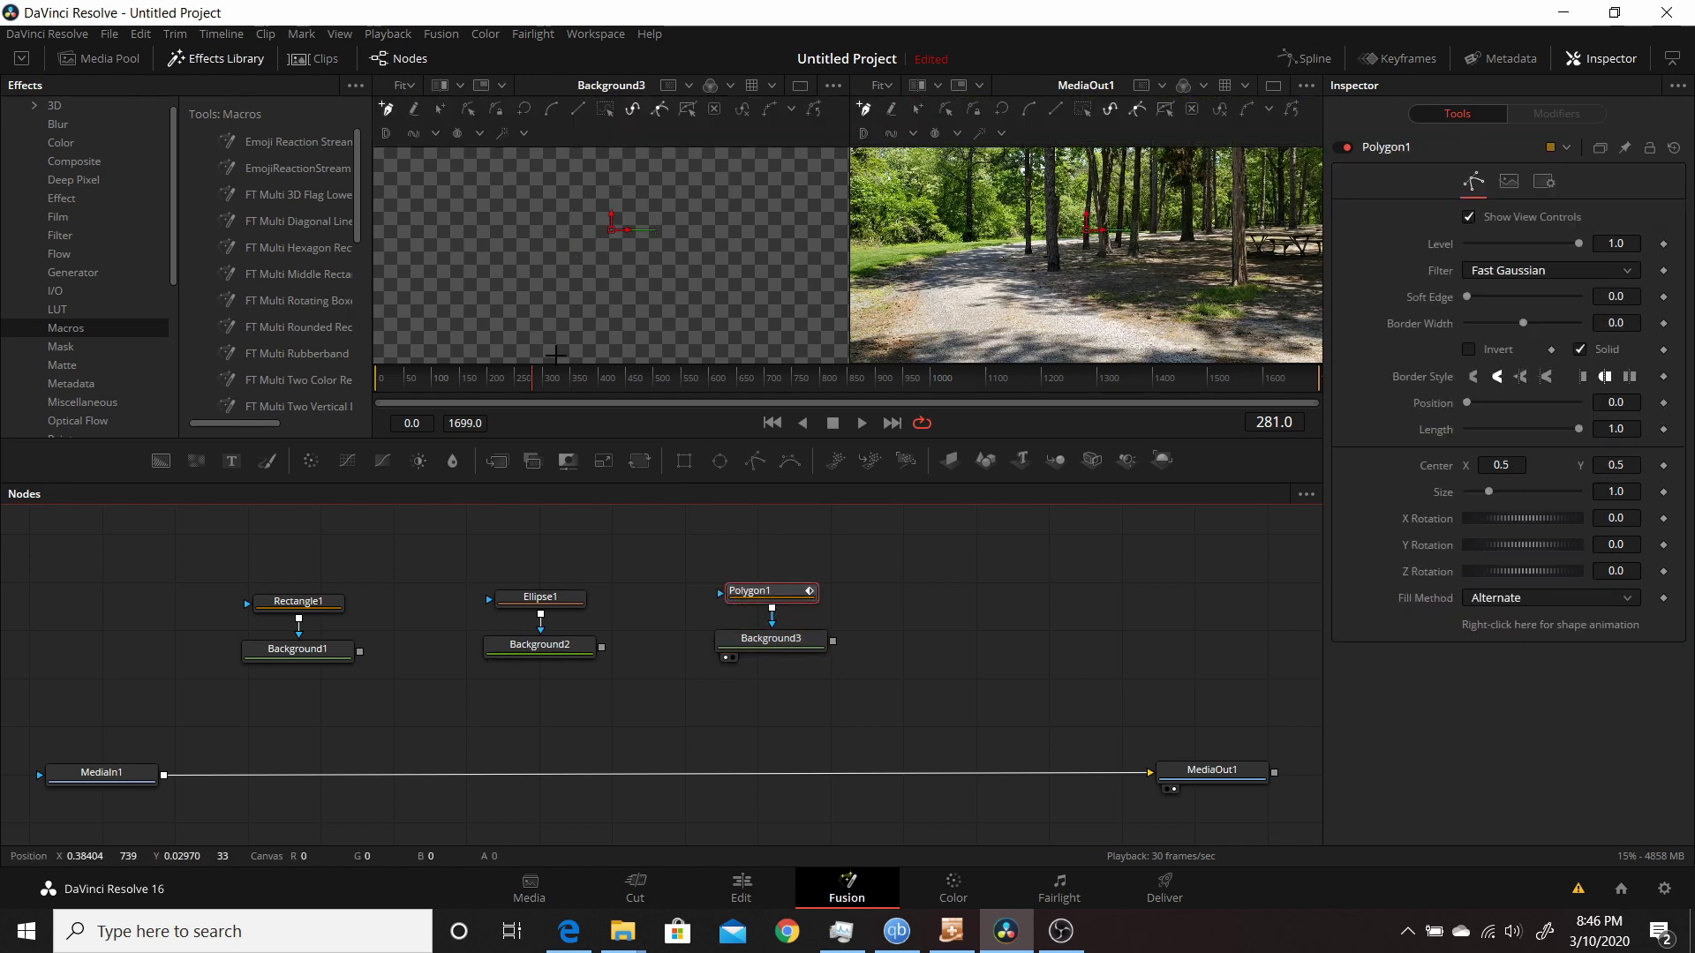
Draw a closed diamond-shaped polygon in the viewer, ending on the first point.
click(602, 159)
click(496, 216)
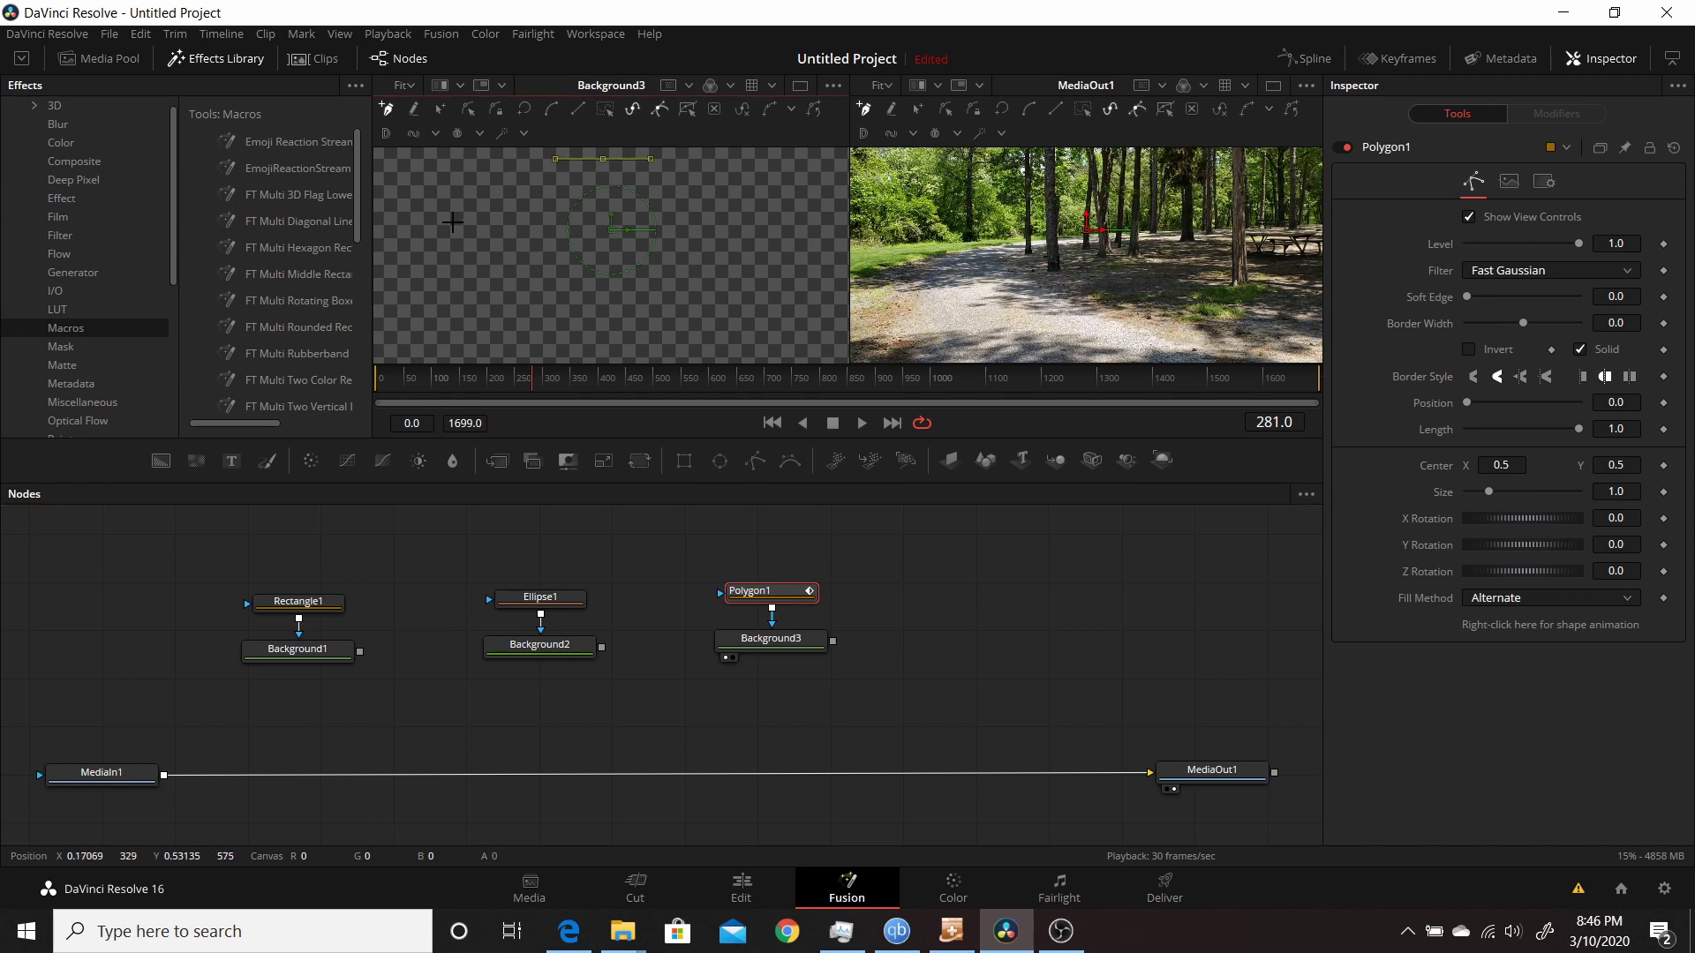
click(442, 247)
click(542, 311)
click(590, 342)
click(764, 250)
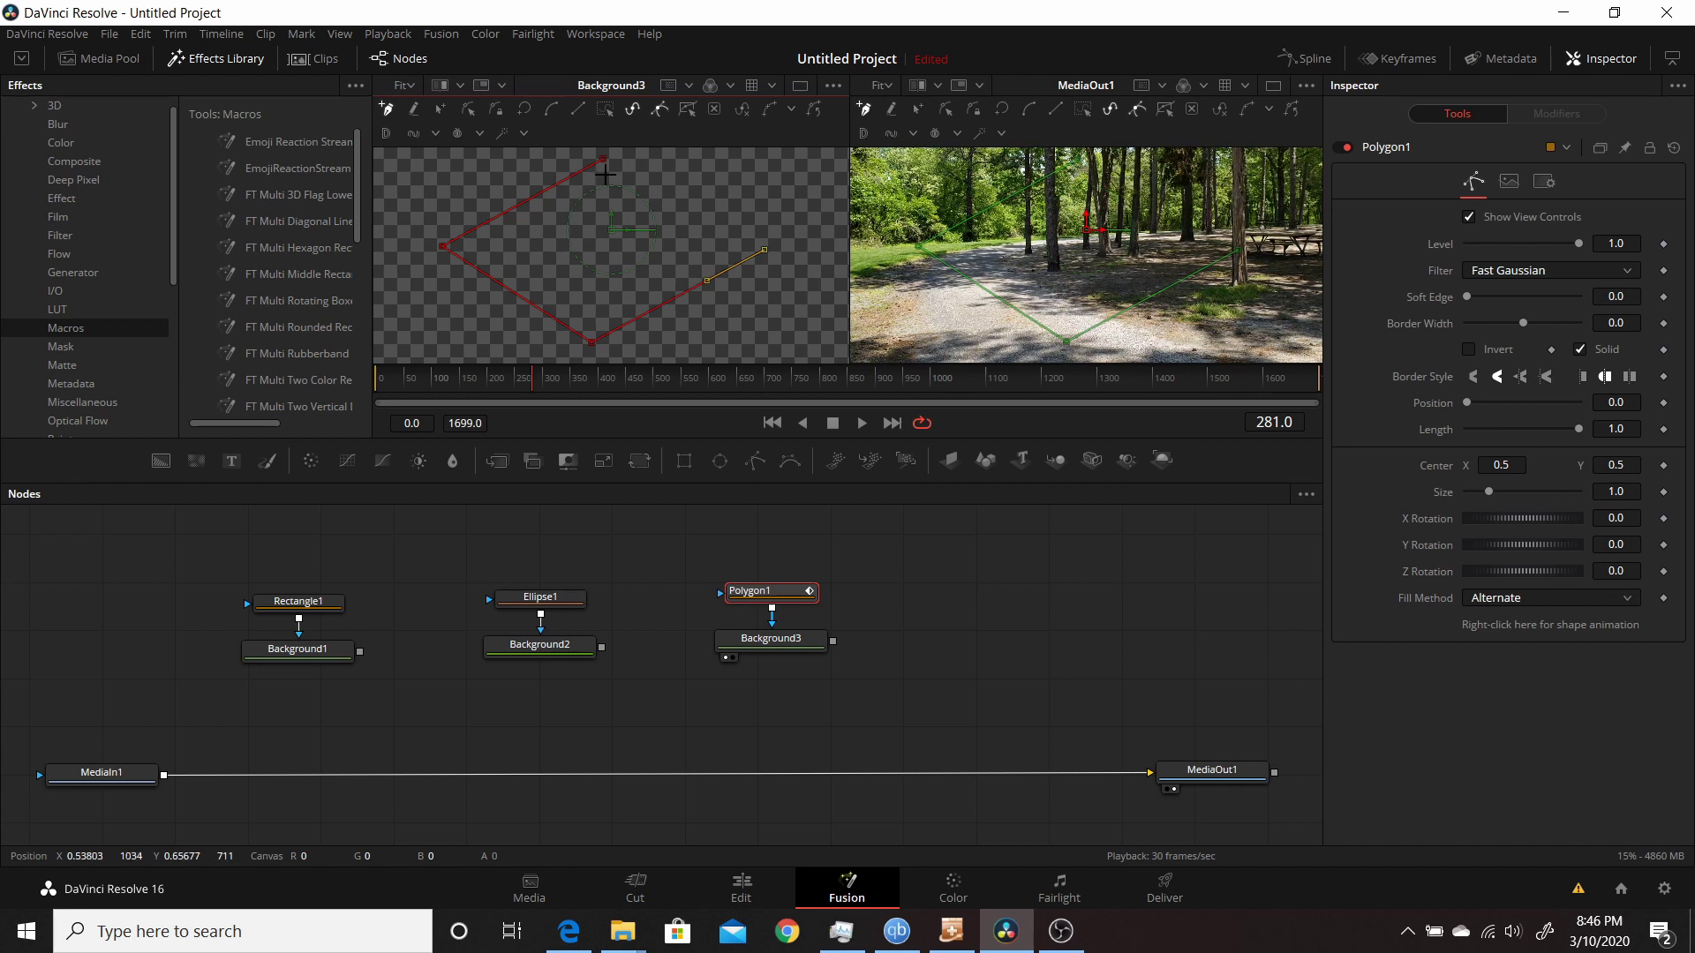
click(602, 159)
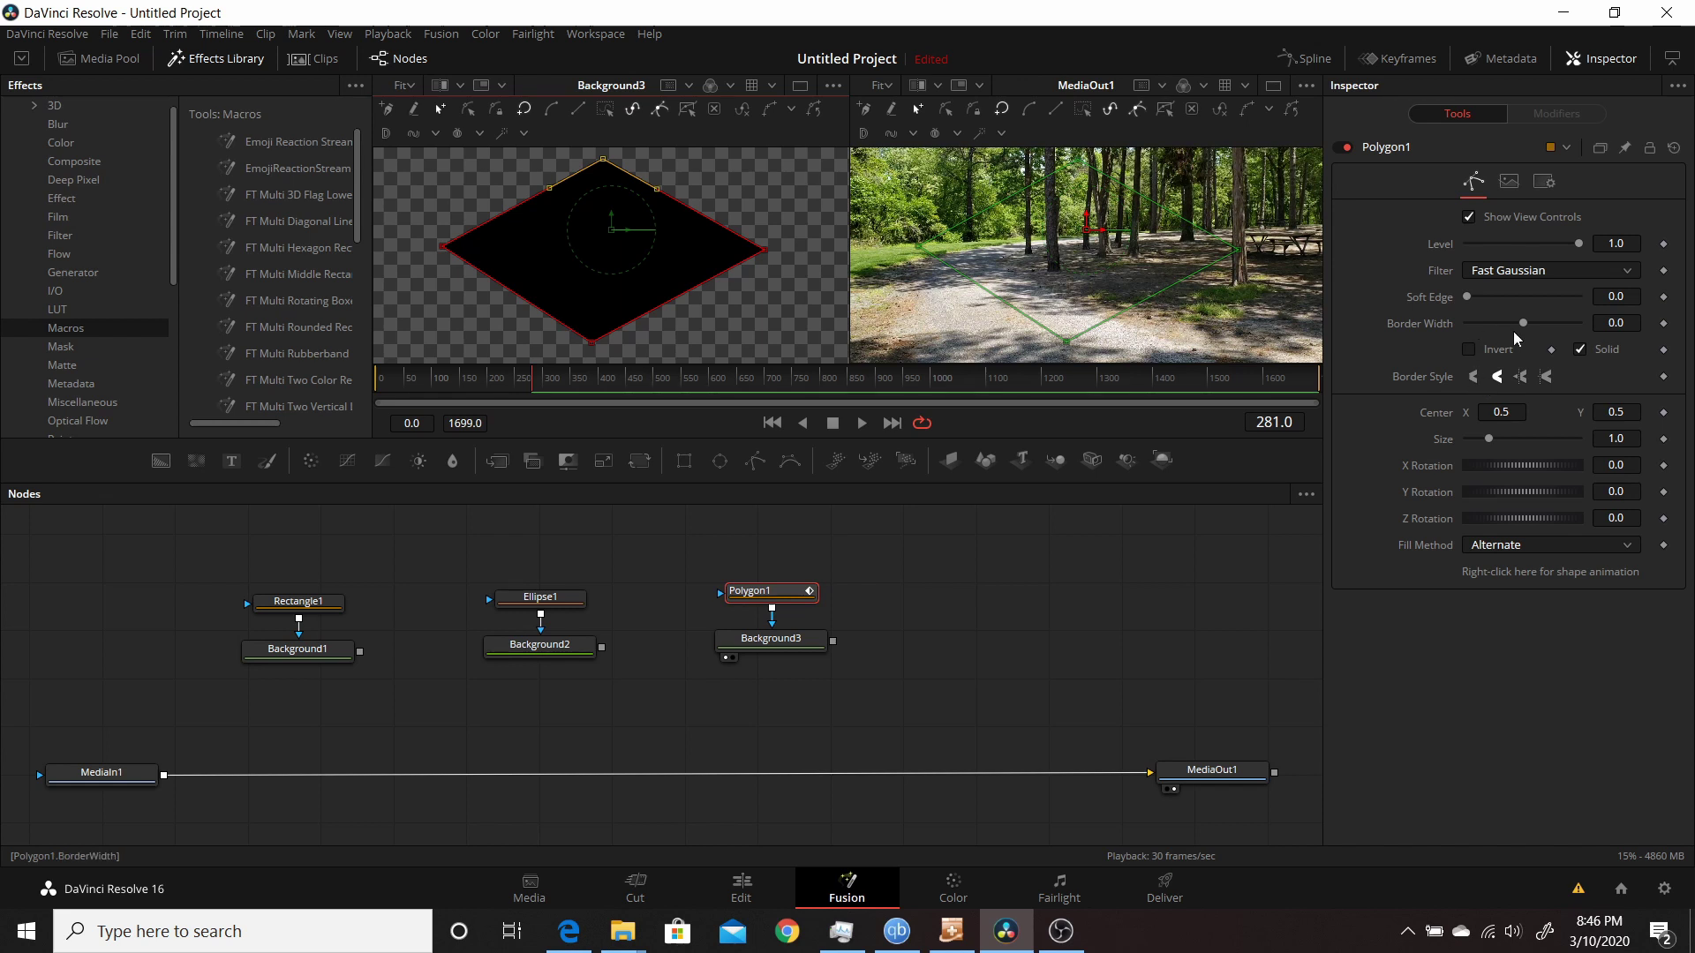
Give Polygon1 a 0.086 border with Miter joins and a Miter Limit of 10.0.
drag(1525, 326, 1546, 323)
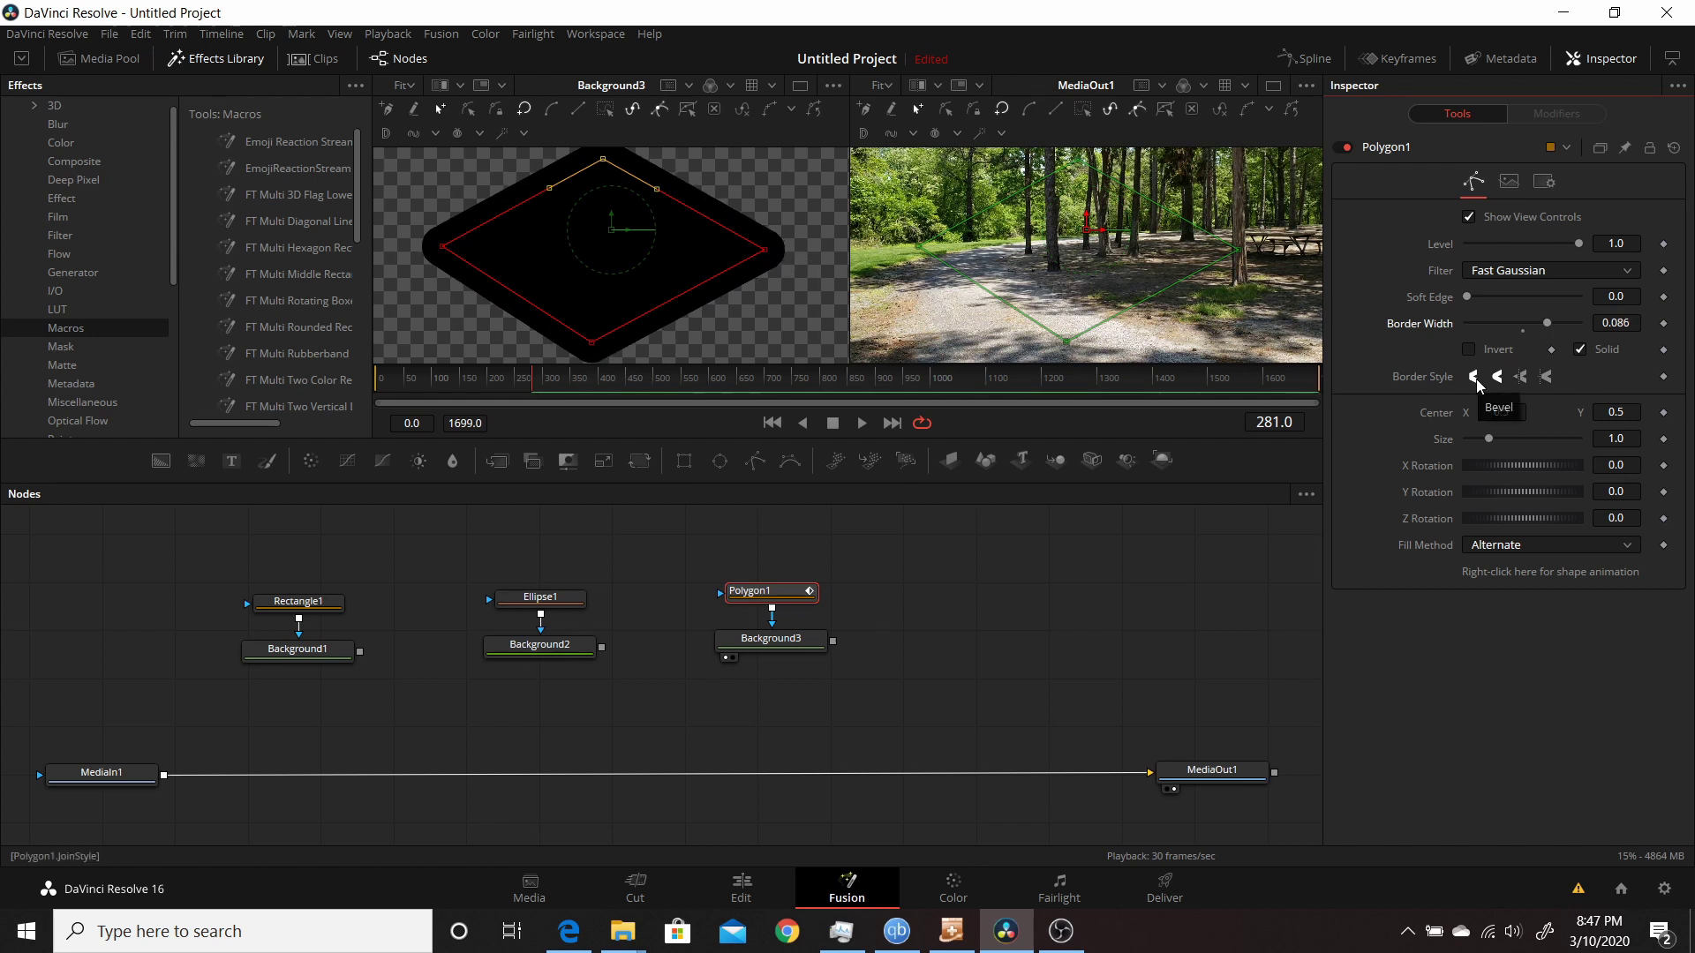
click(1475, 378)
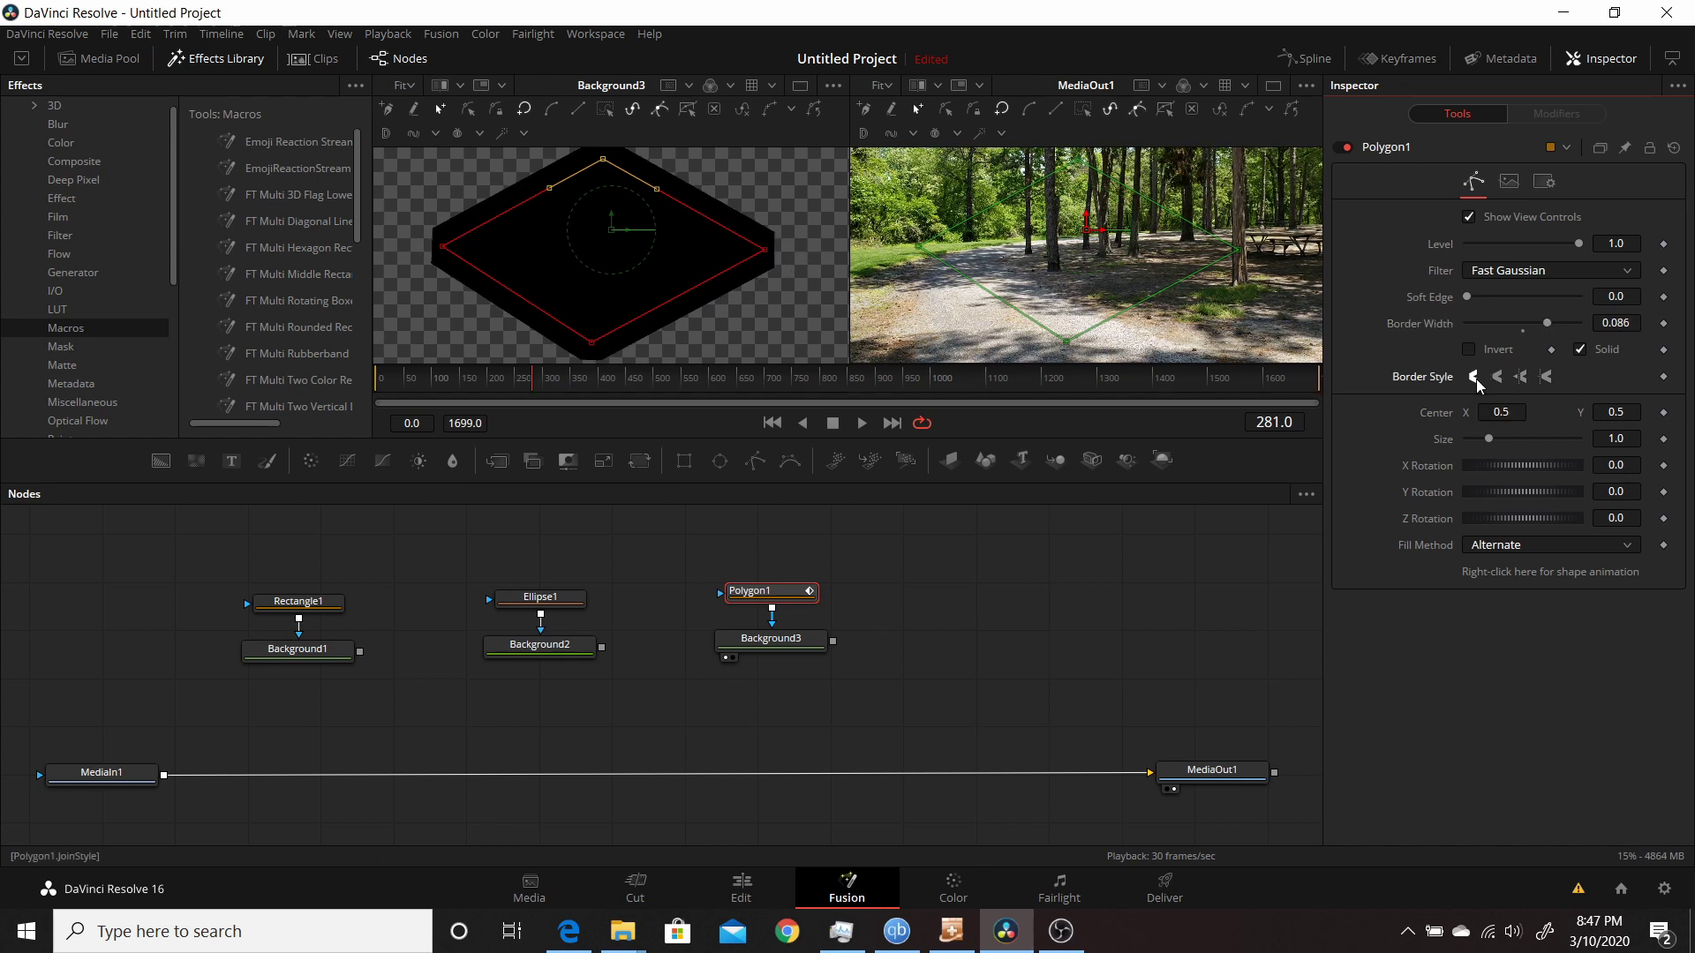
click(1521, 379)
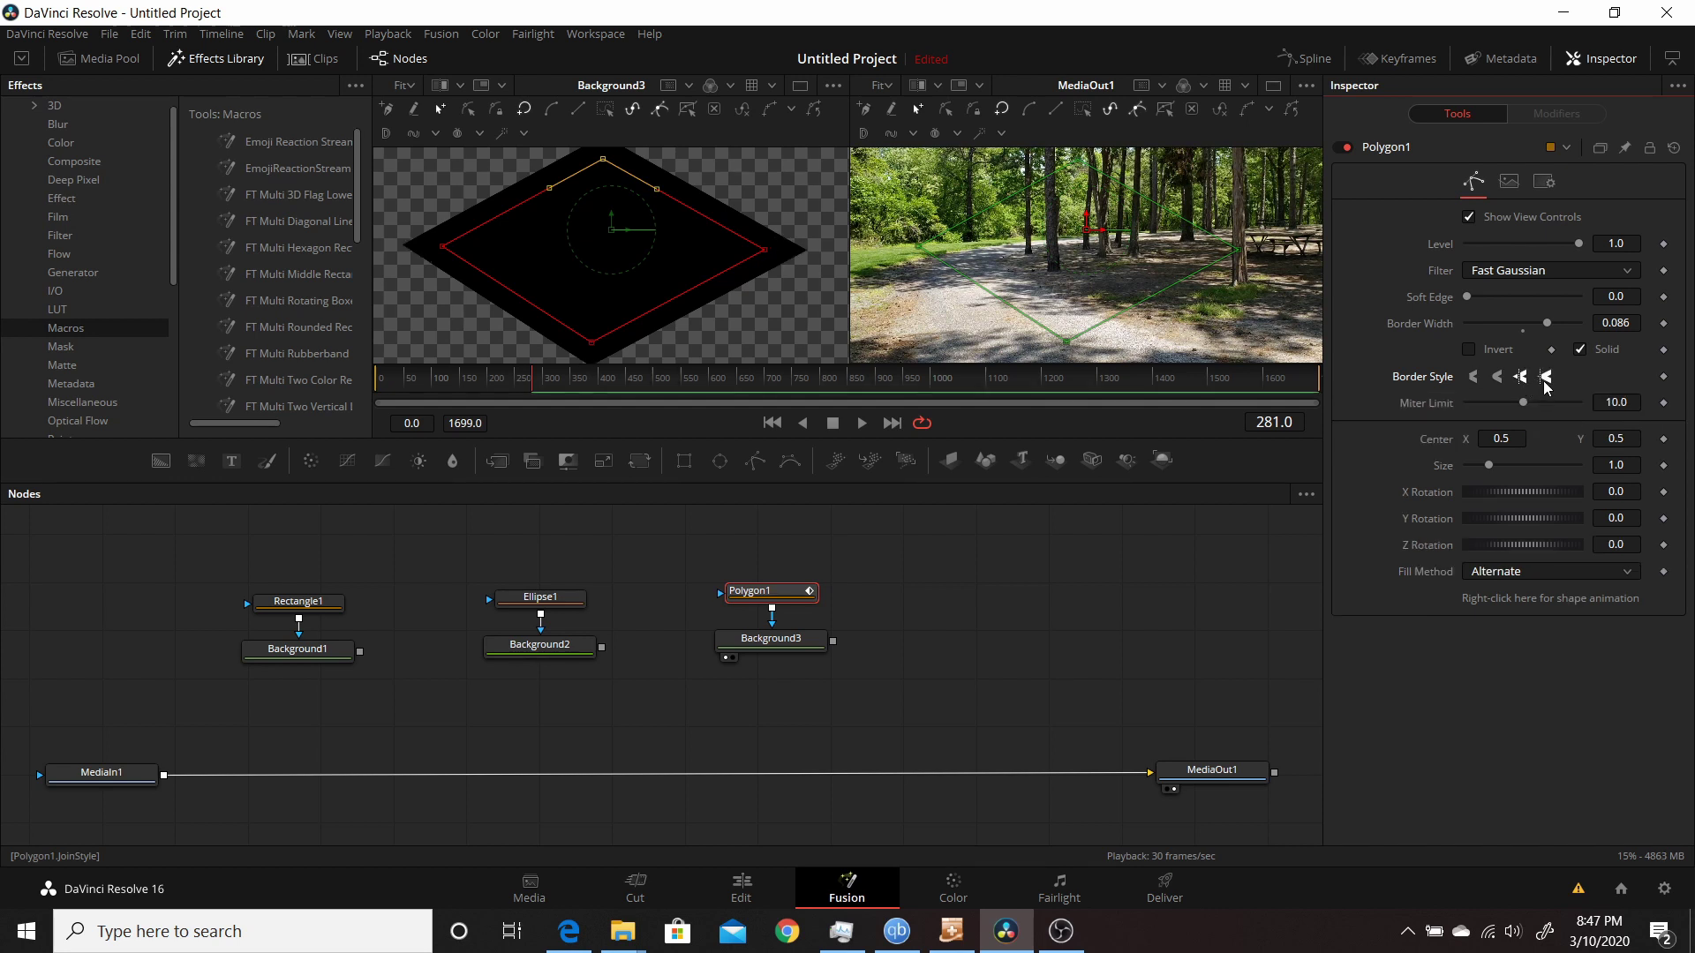
click(1546, 379)
click(1520, 378)
drag(1522, 404, 1468, 405)
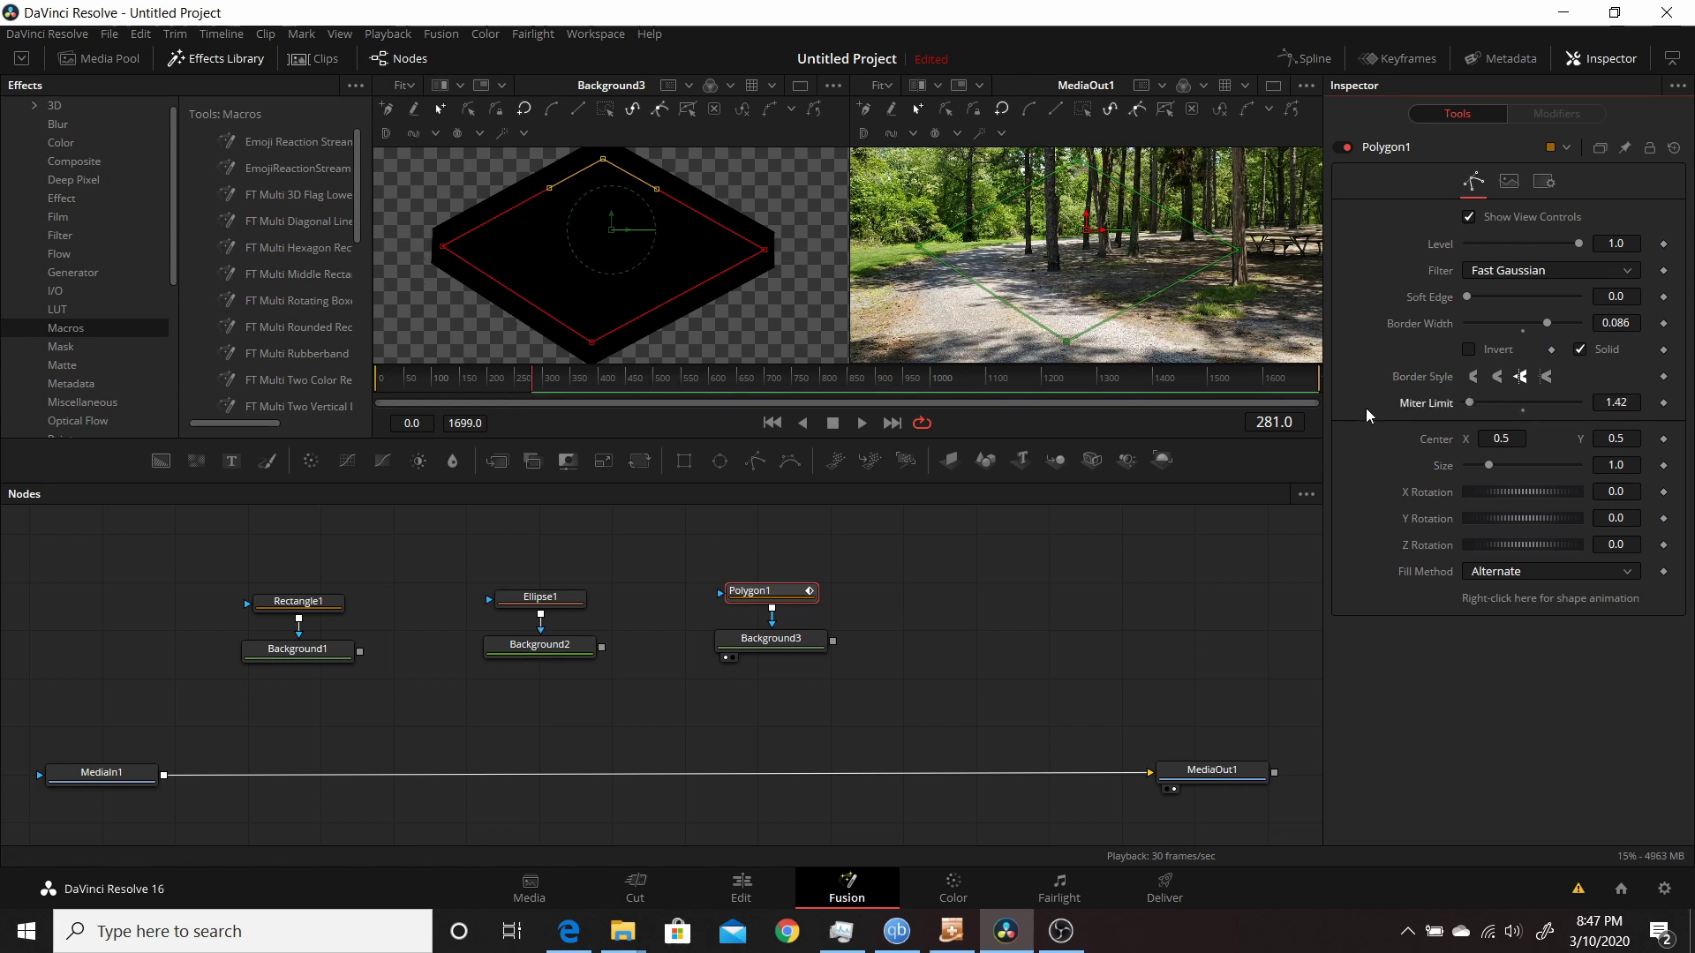
drag(1469, 404, 1521, 411)
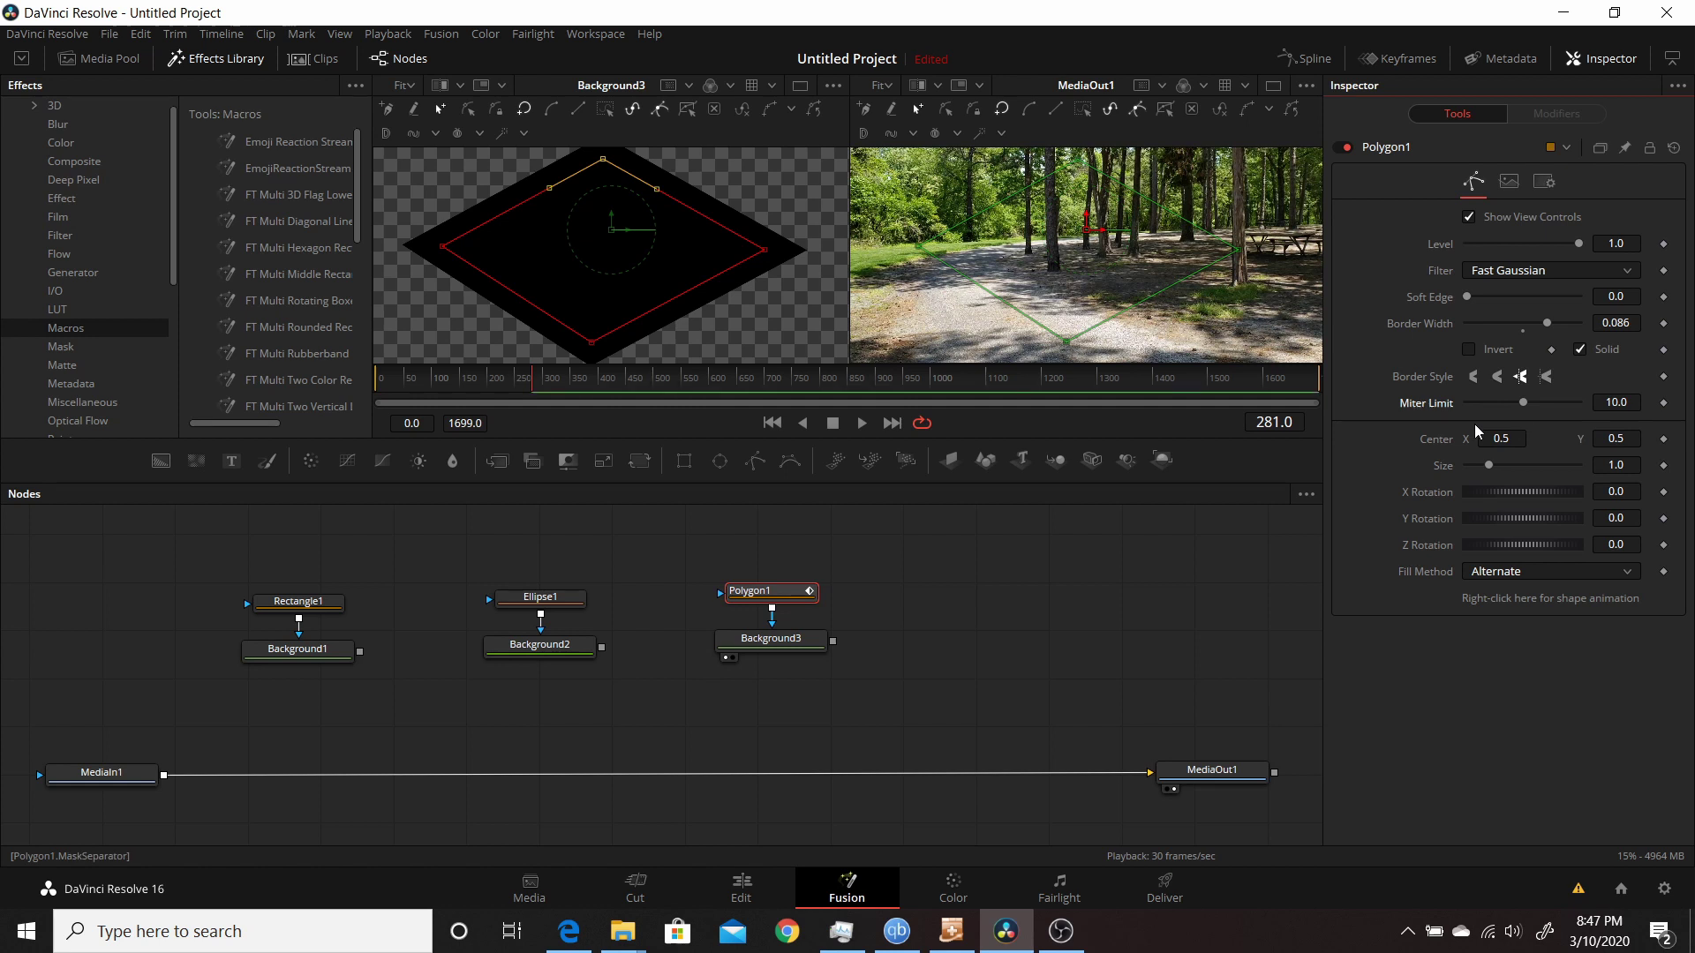
Make Polygon1 a hollow outline with Length 0.85 and Position 0.079, then view Background3.
click(1580, 351)
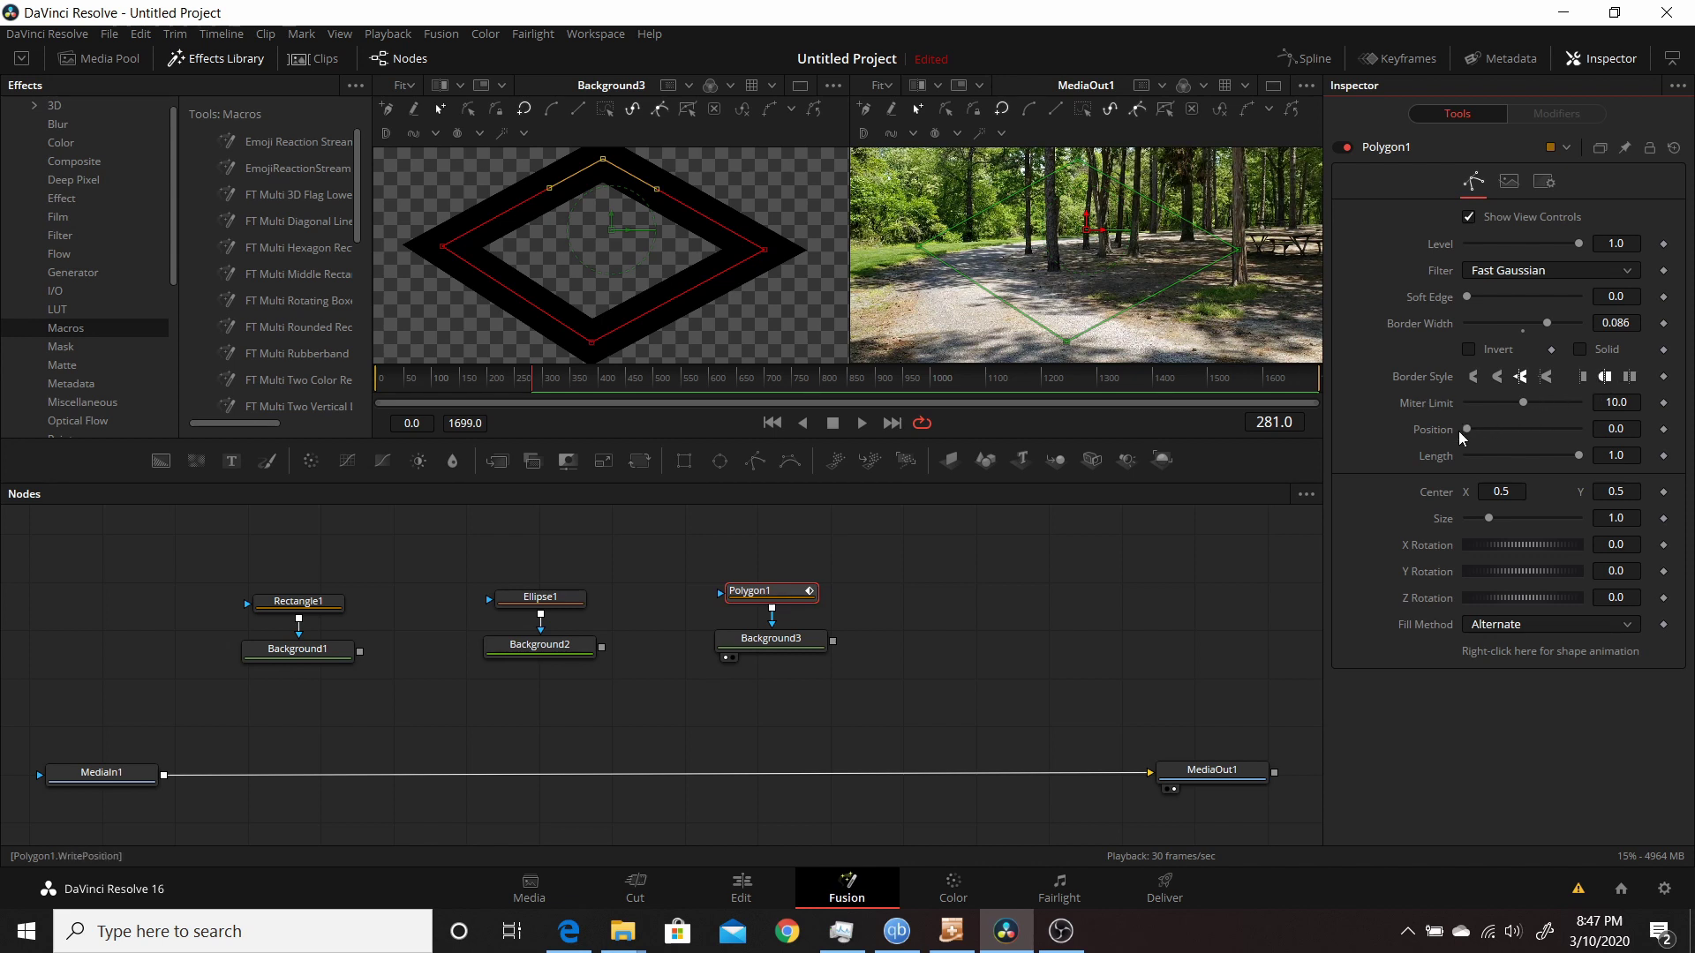
drag(1580, 459, 1564, 459)
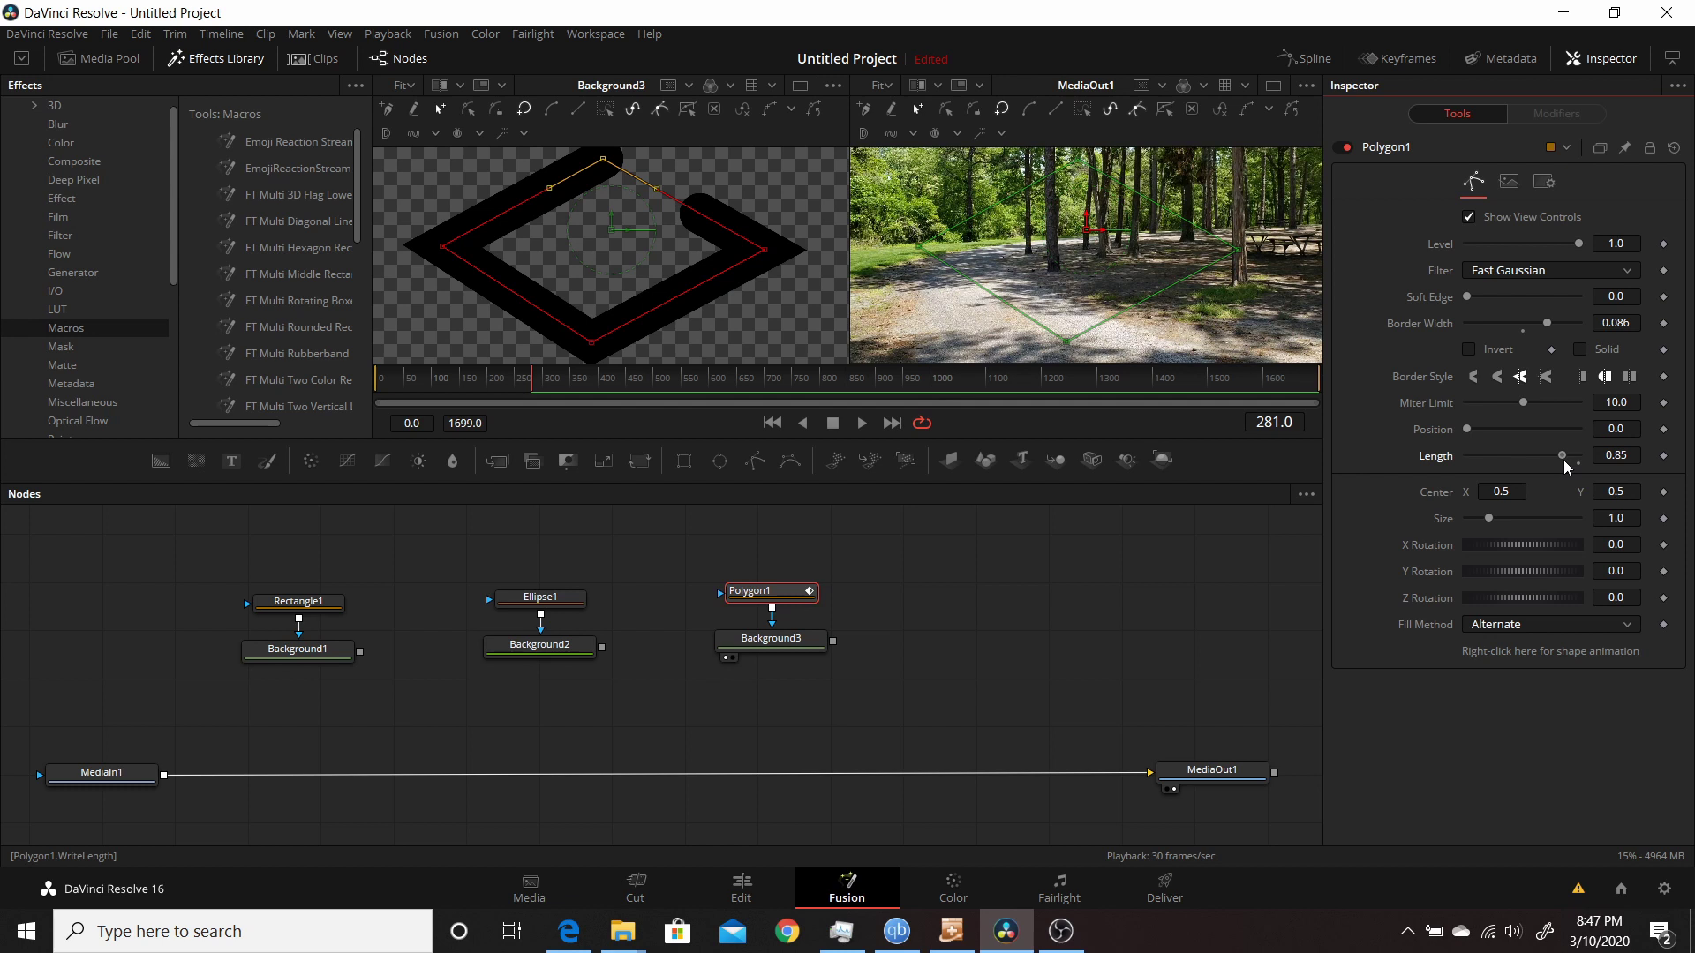
click(1581, 378)
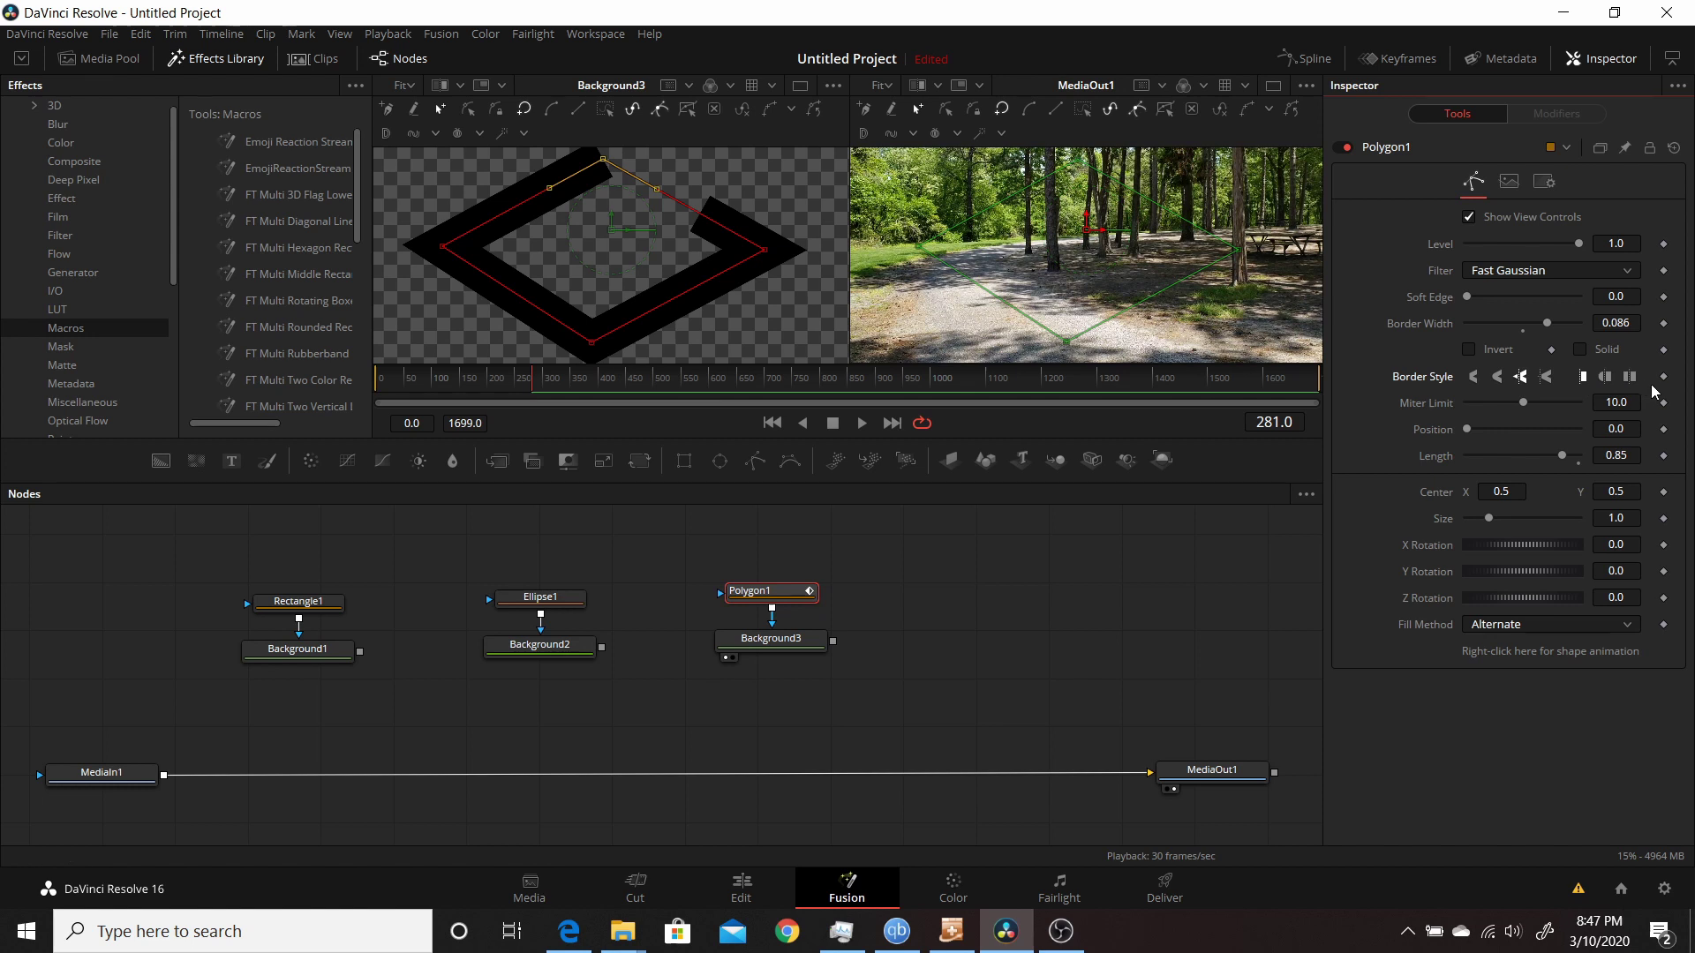
click(1629, 376)
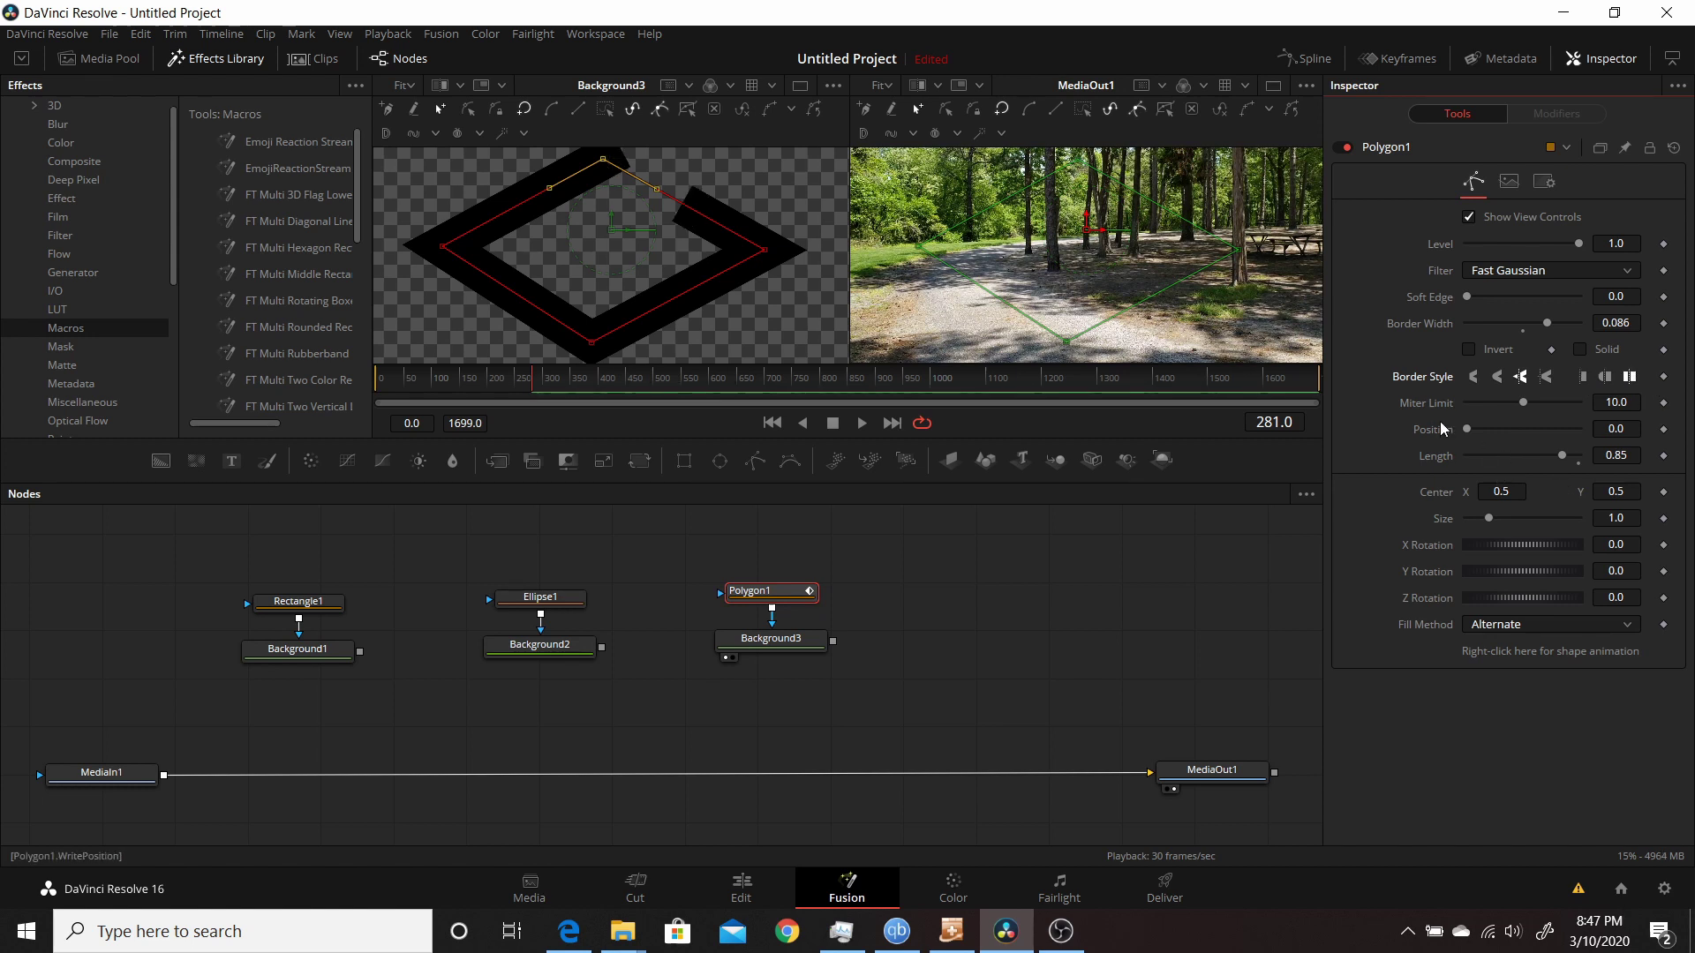
mouse_move(1467, 431)
mouse_down()
mouse_move(1488, 420)
mouse_move(1476, 428)
mouse_up()
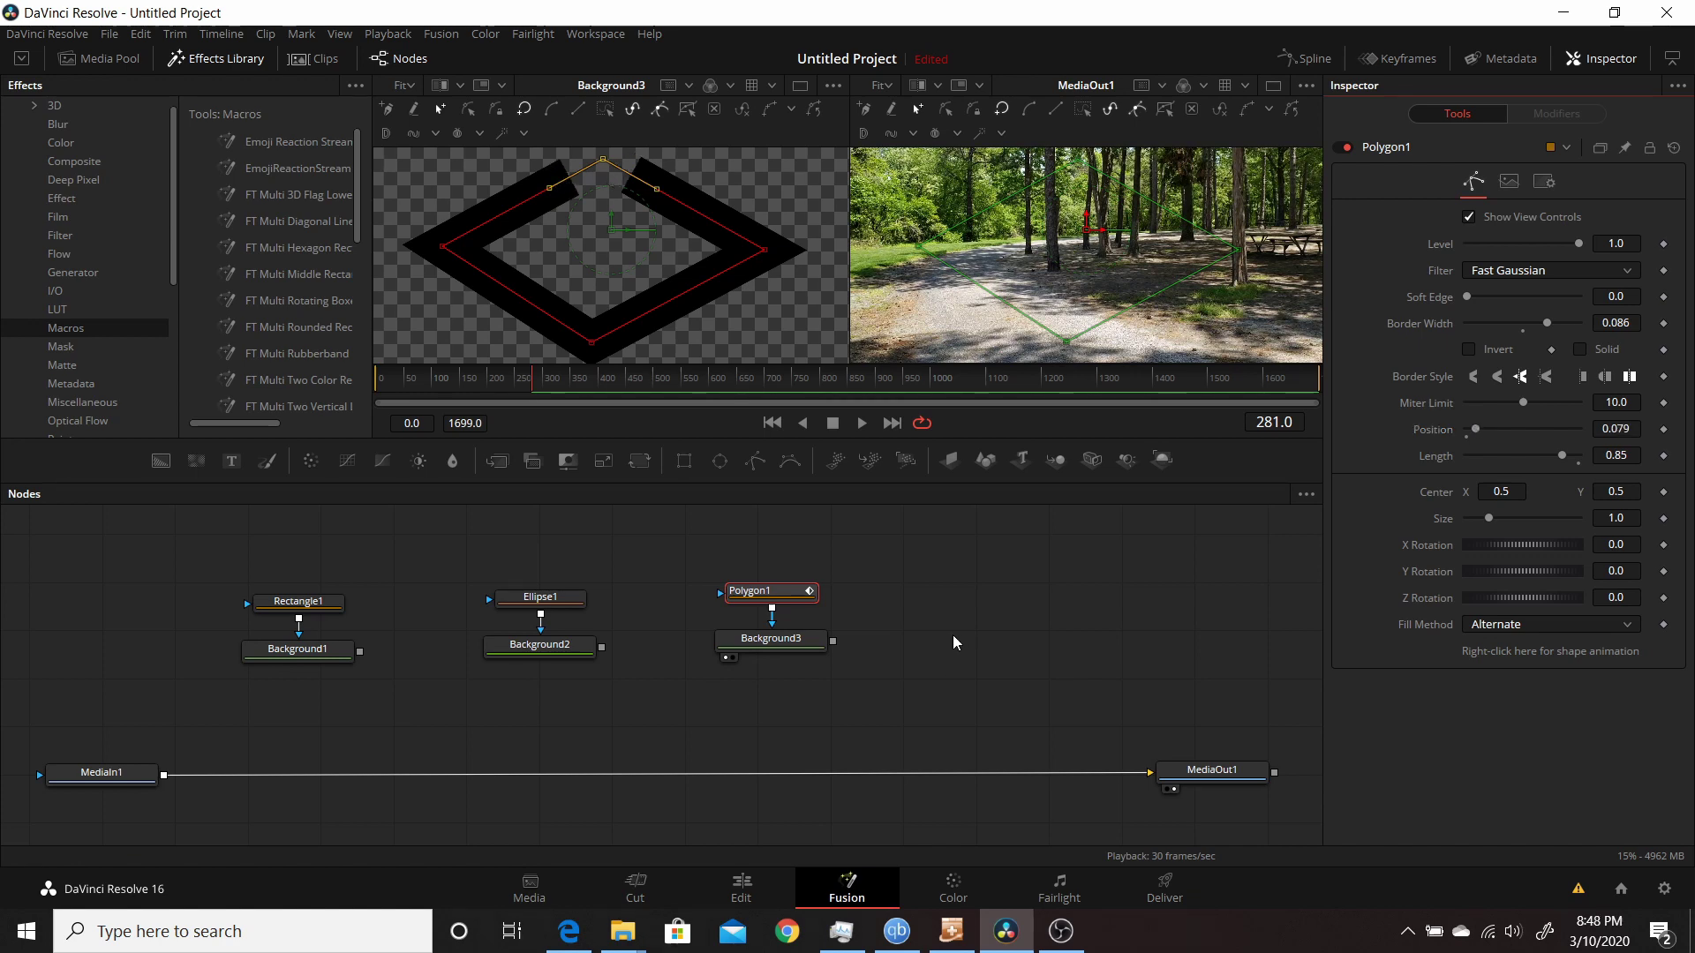
click(781, 644)
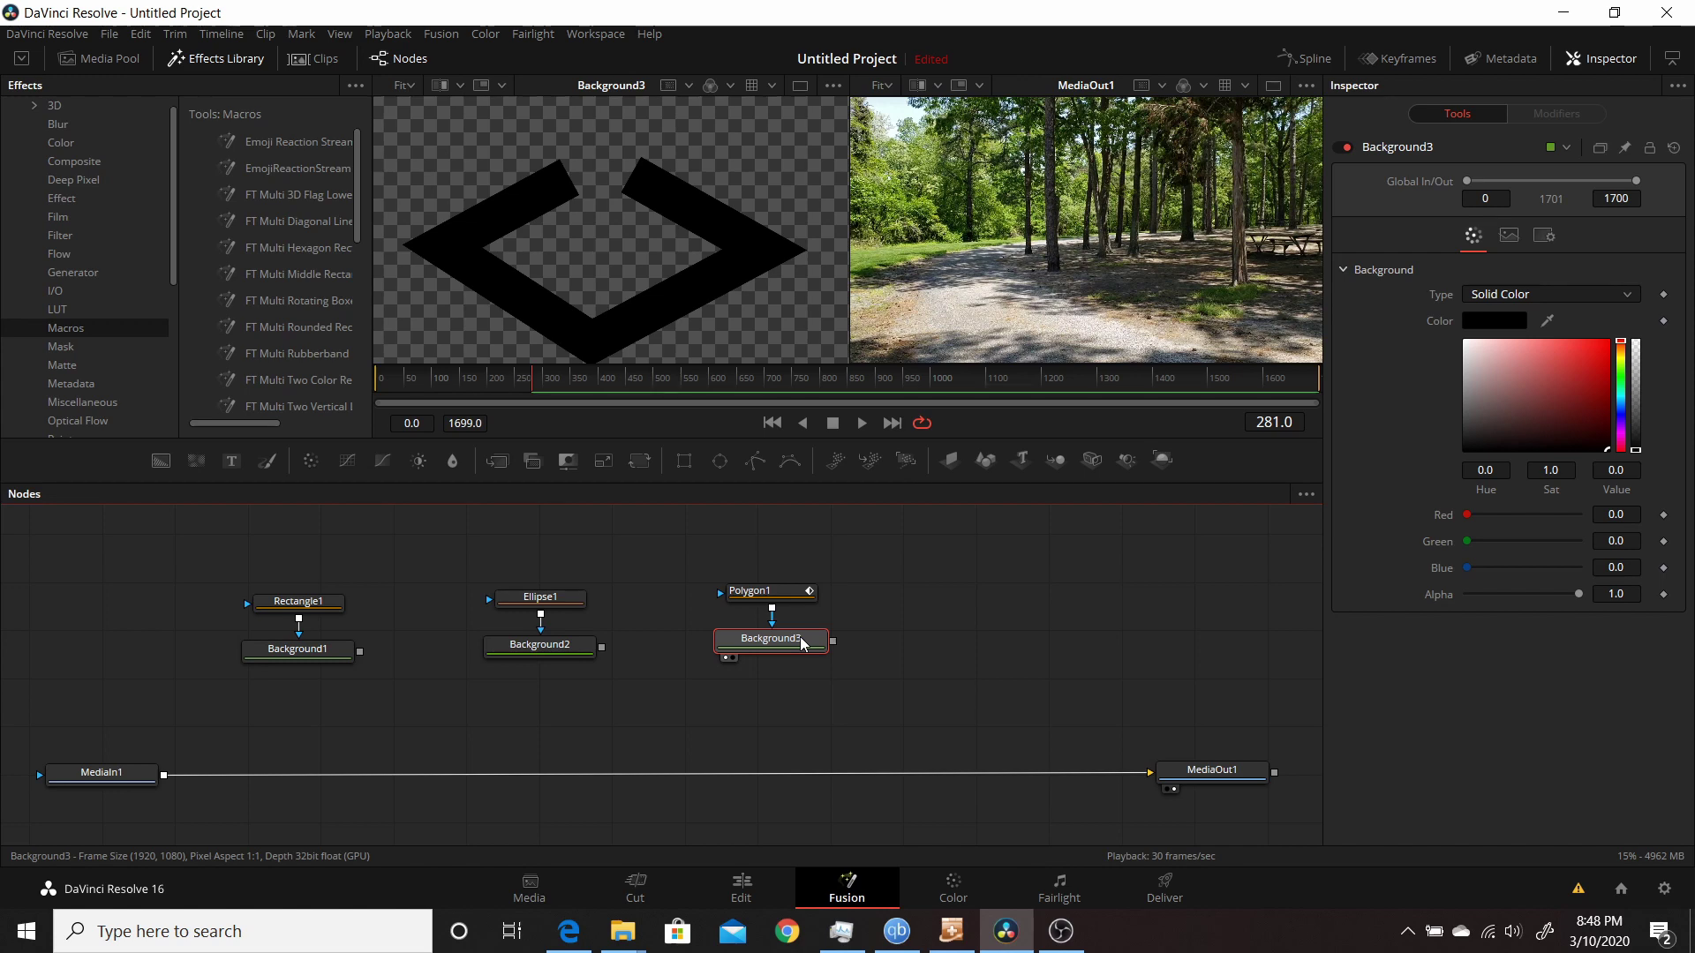
Add a KeyframeStretcher node after Background3 via the Shift+Space tool search.
key(shift+space)
key(End)
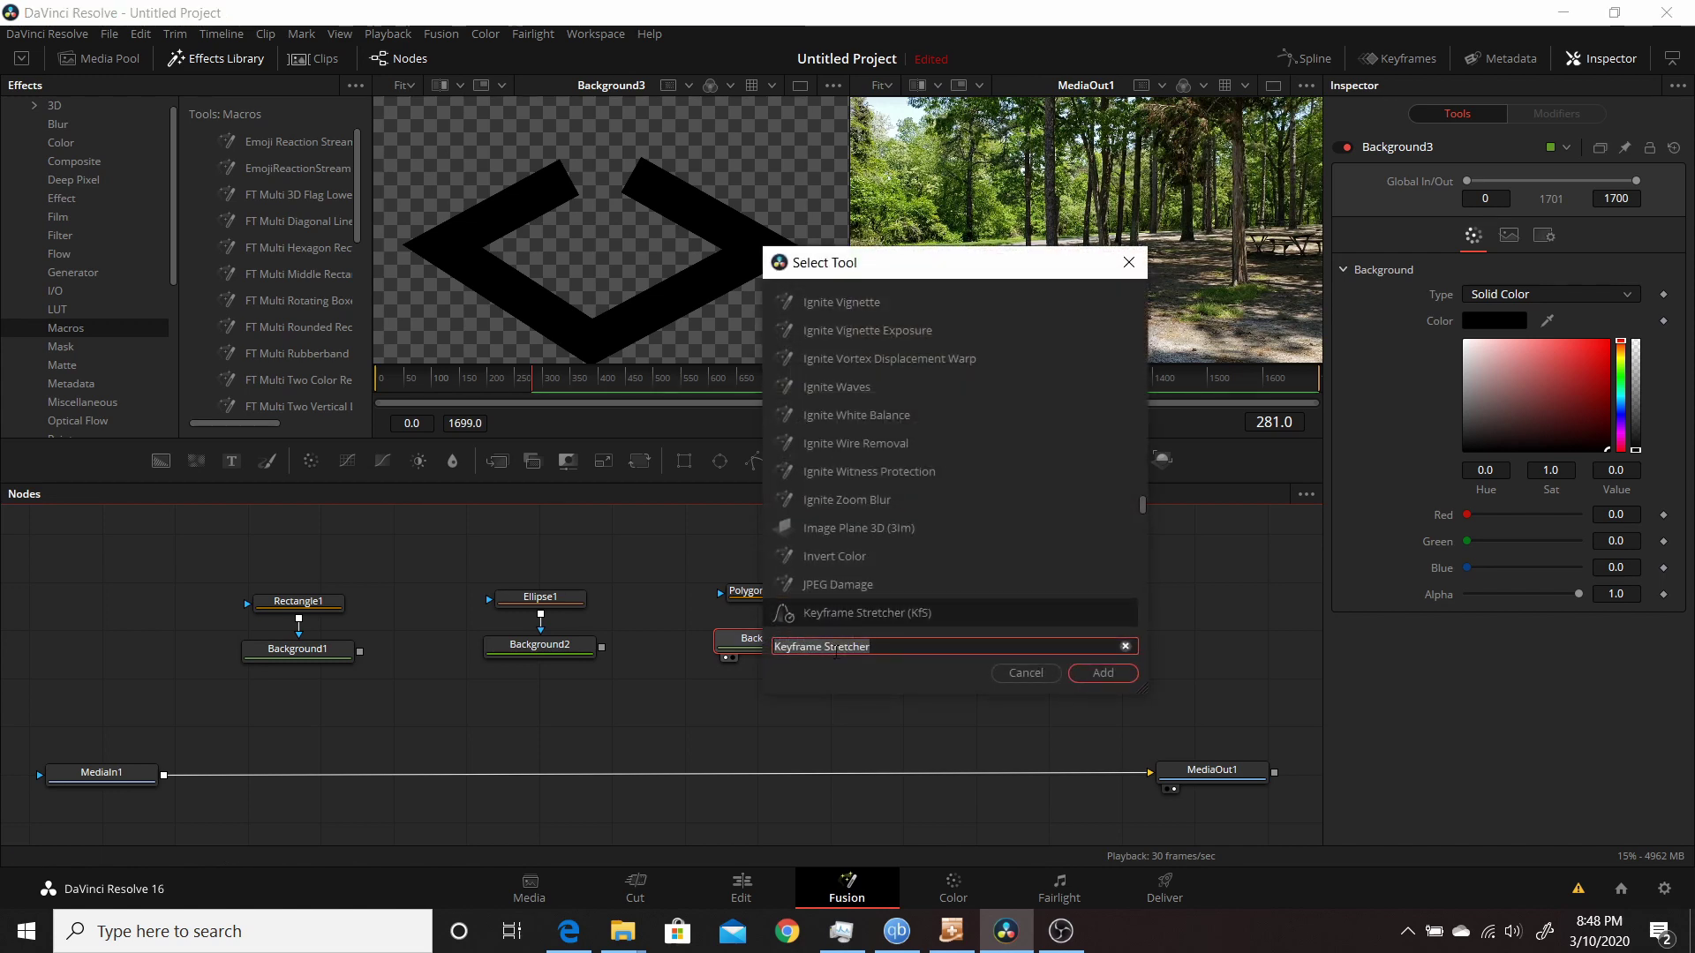
click(892, 642)
click(1115, 680)
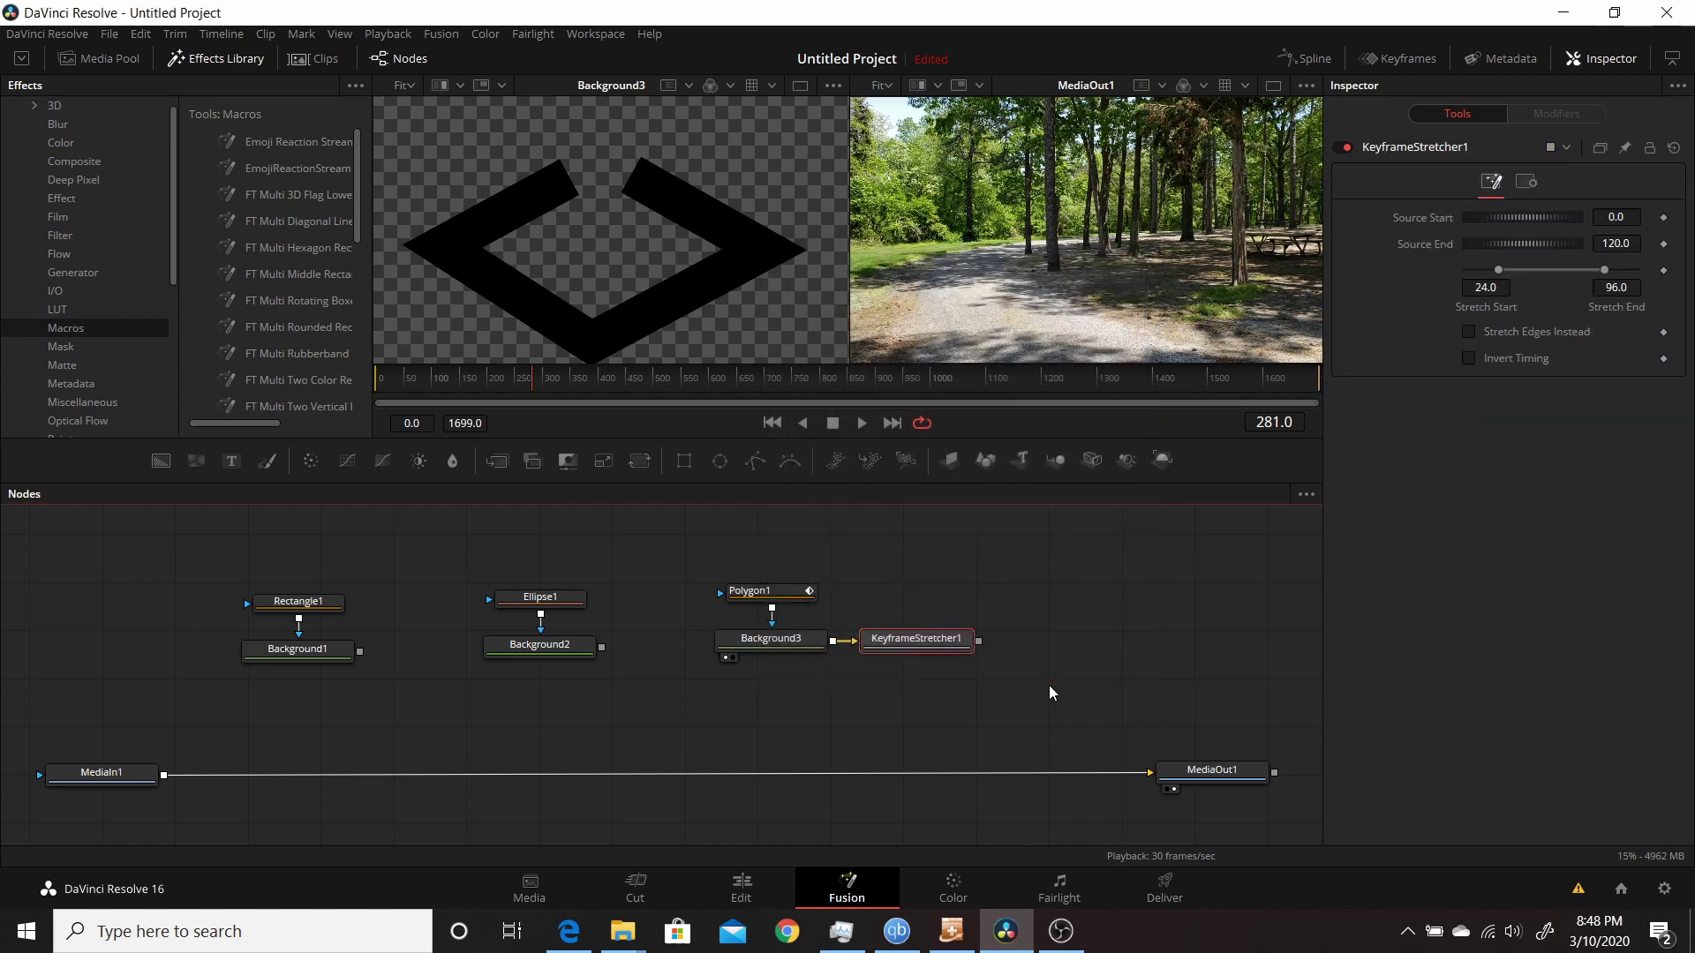